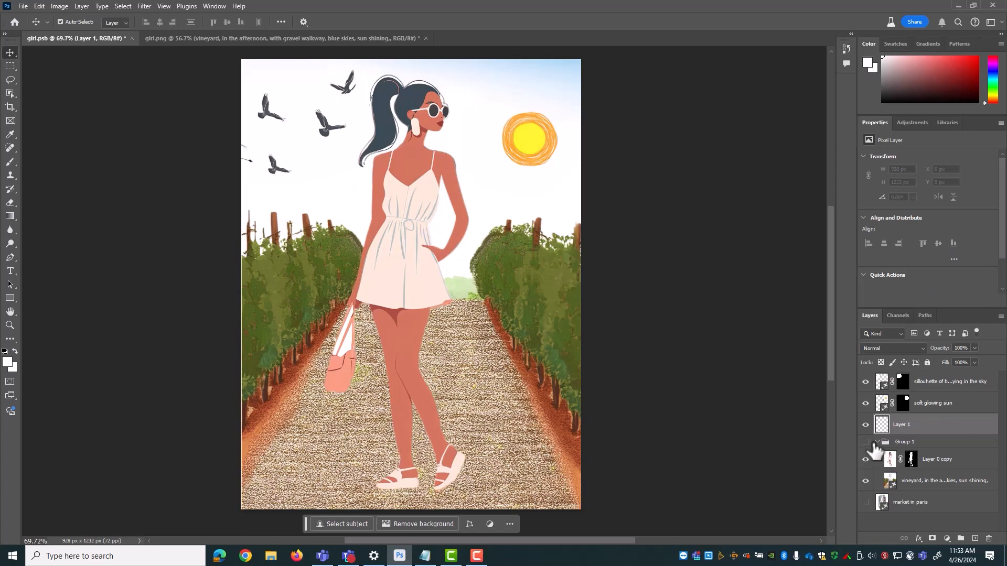
- Make Group 1 visible, select it and collapse it in the layer stack
left_click(865, 442)
left_click(884, 444)
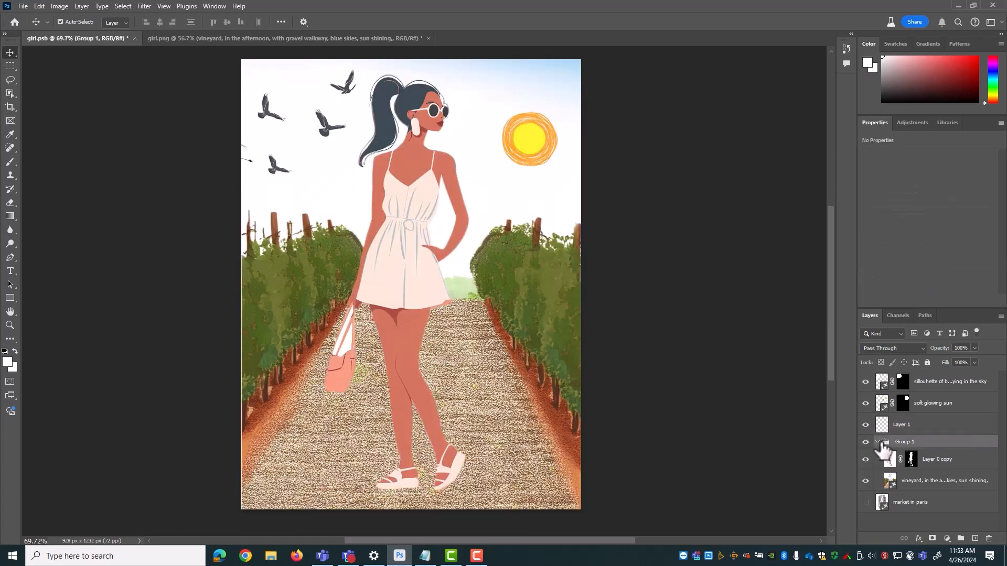
left_click(877, 442)
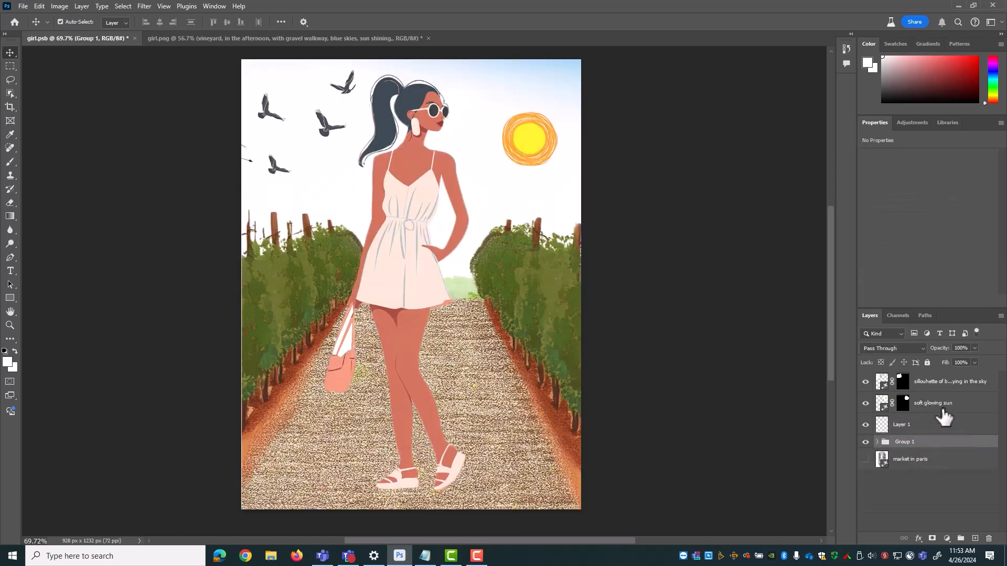
- Select the birds, soft glowing sun, Layer 1 and market in paris layers in turn to review their contents
left_click(926, 388)
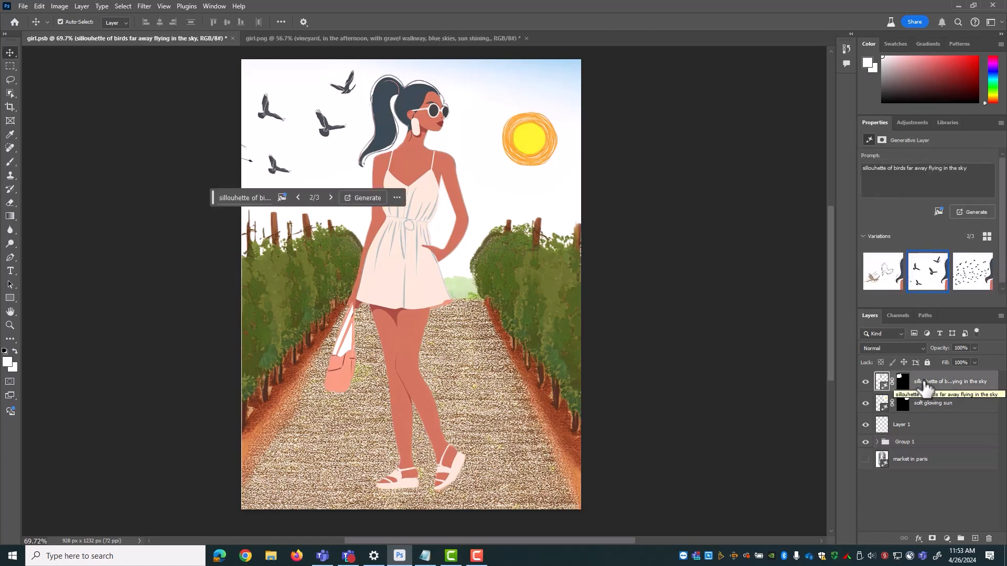
left_click(932, 403)
left_click(930, 387)
left_click(932, 402)
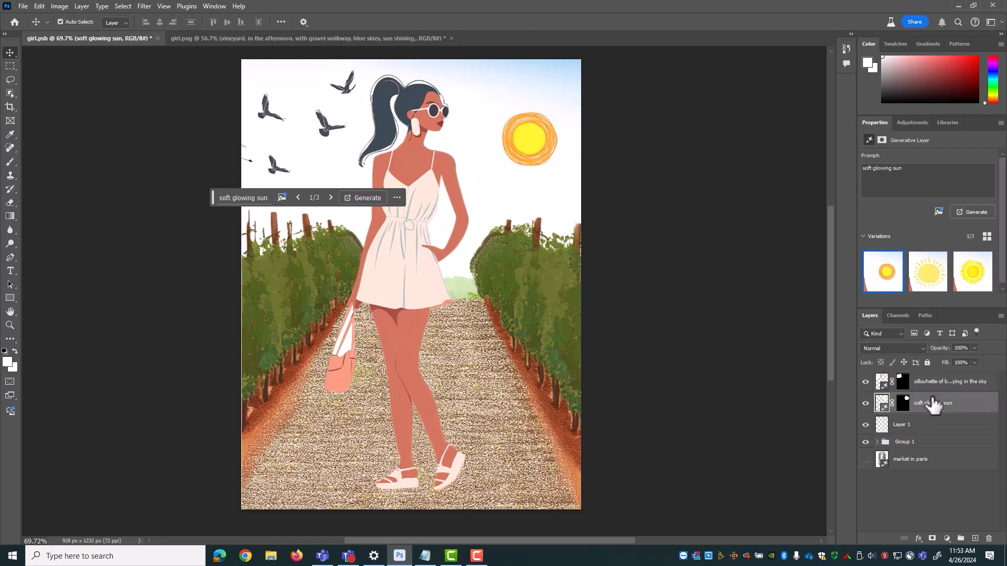
left_click(933, 426)
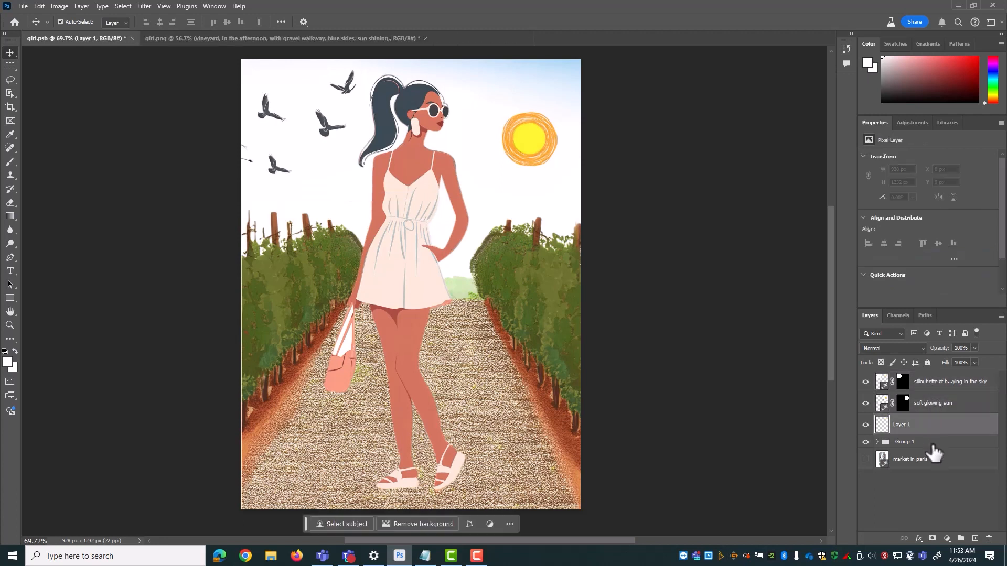
left_click(933, 460)
- Expand Group 1 and review its woman and vineyard layers, plus the birds and sun layers above it
left_click(877, 442)
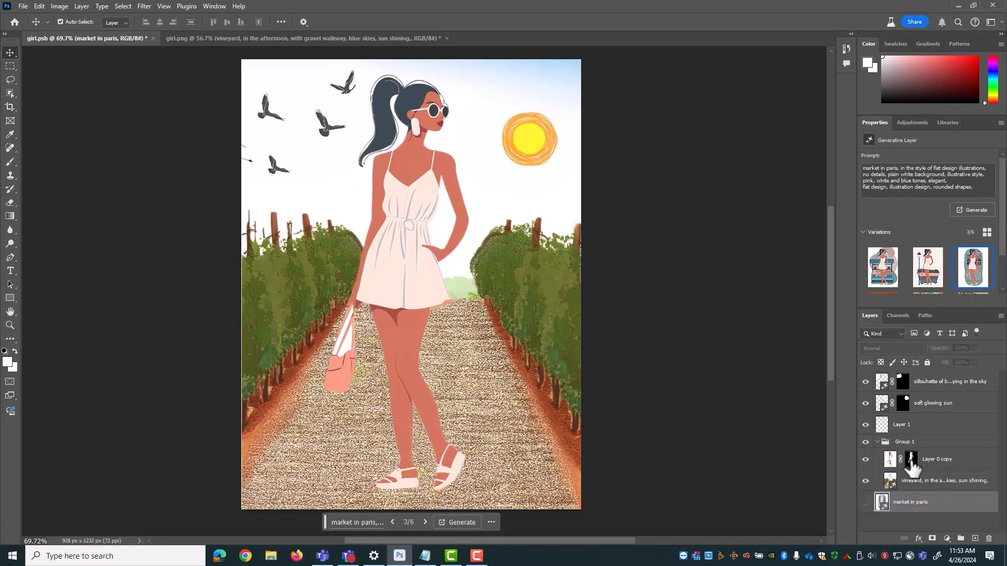
left_click(923, 460)
left_click(937, 488)
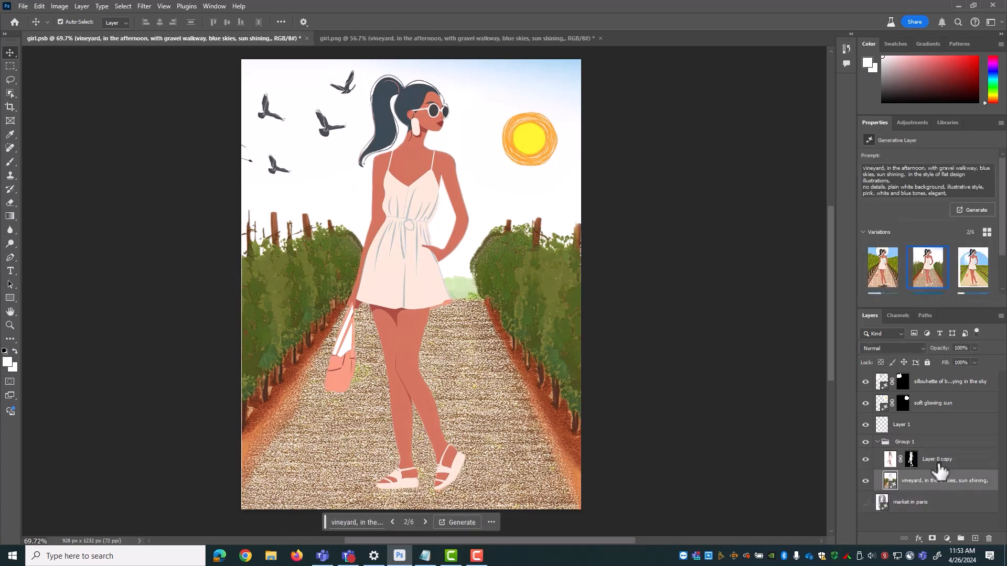
left_click(938, 460)
left_click(937, 404)
left_click(937, 383)
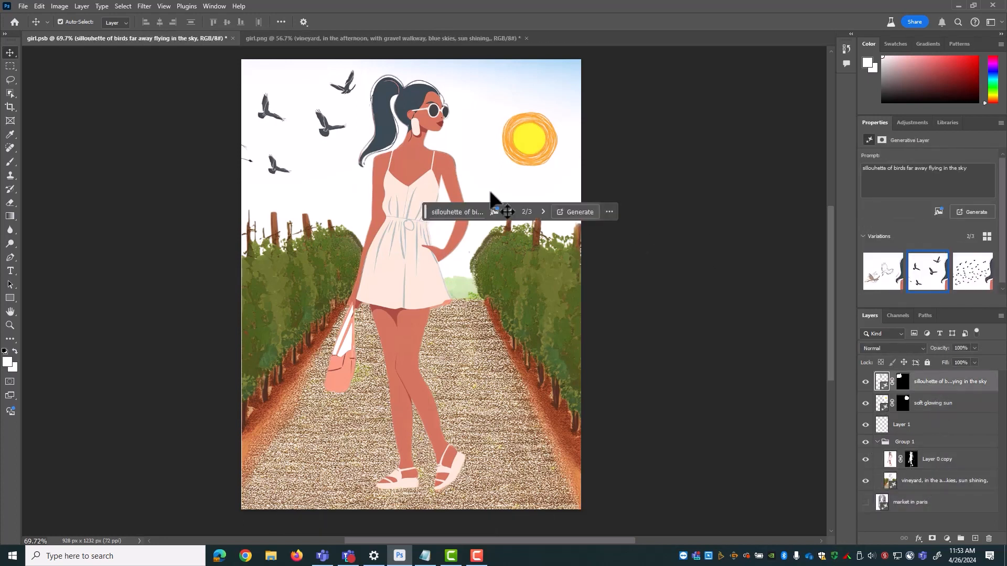
left_click(940, 403)
left_click(938, 382)
left_click(938, 403)
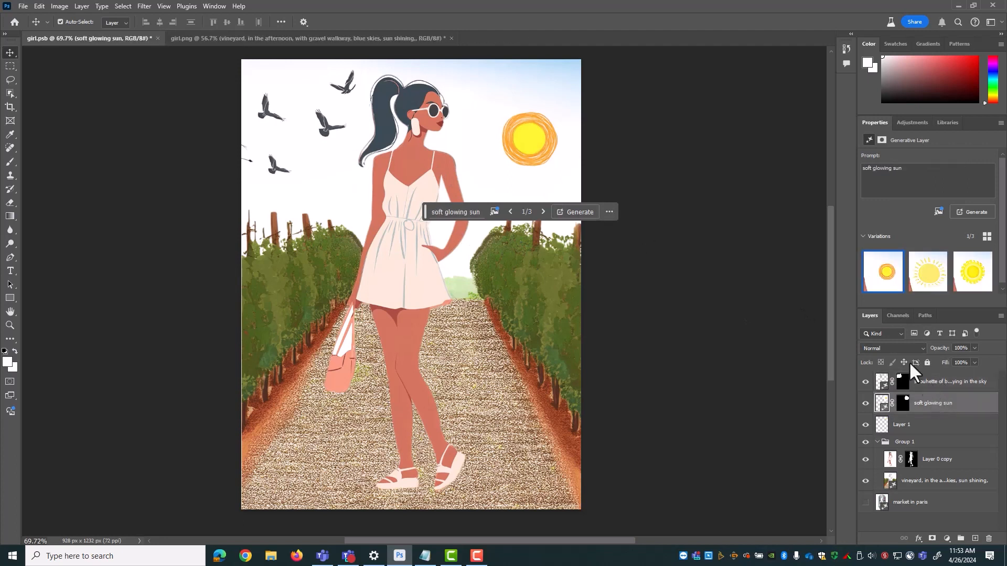
- Turn on Show hover bounds from Layers and check the outlines of the birds, vineyard and Layer 0 copy layers
left_click(303, 22)
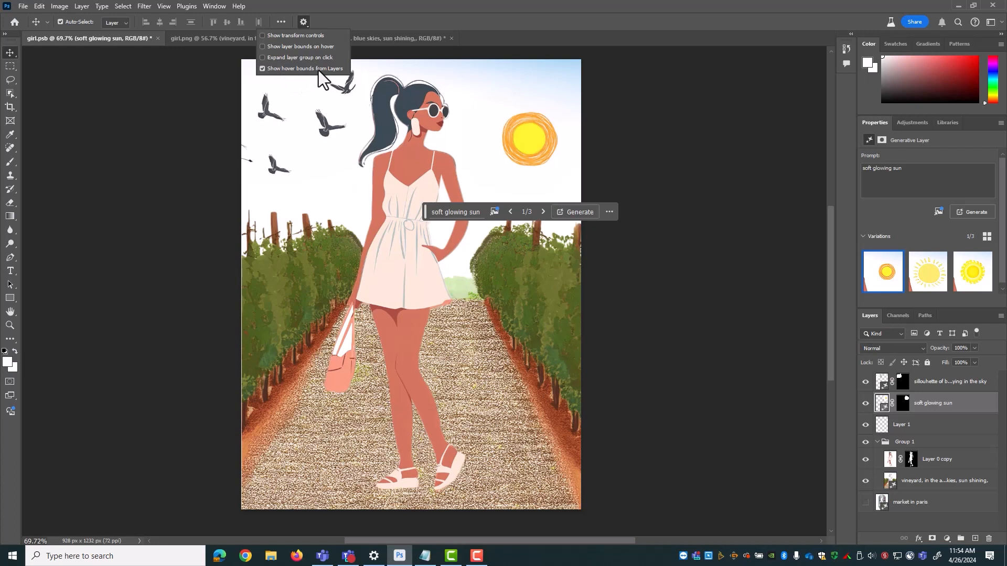
left_click(436, 1)
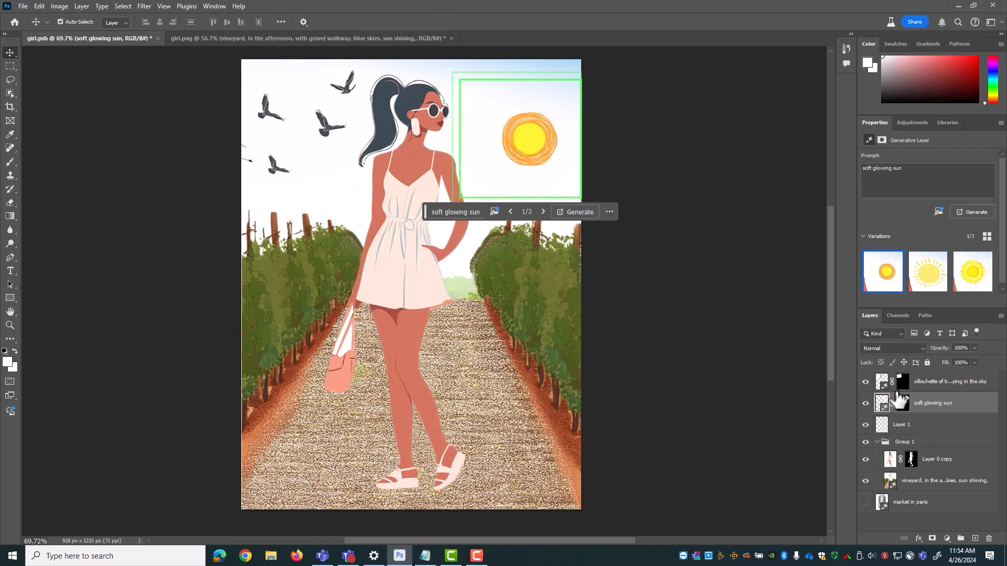
left_click(941, 388)
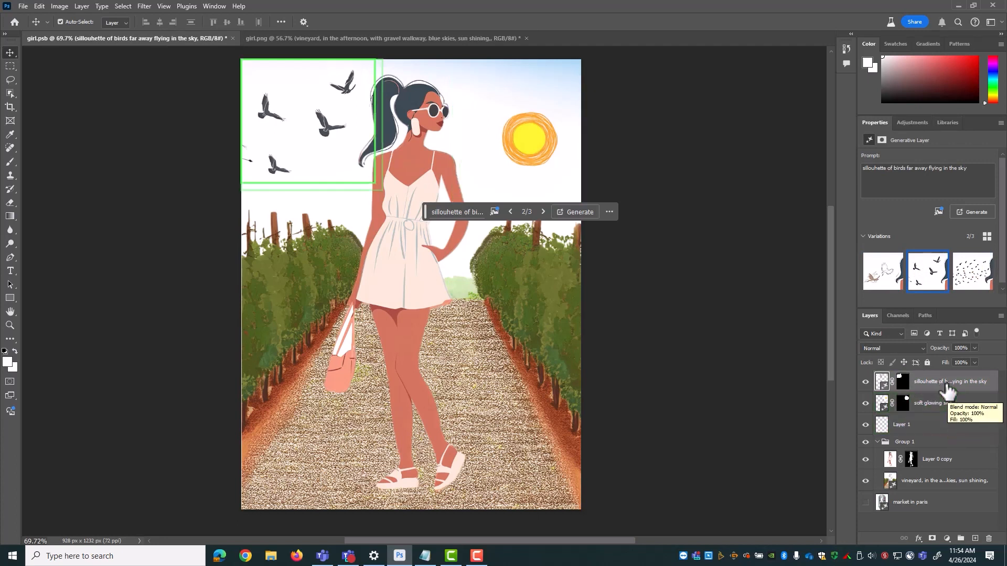
left_click(947, 485)
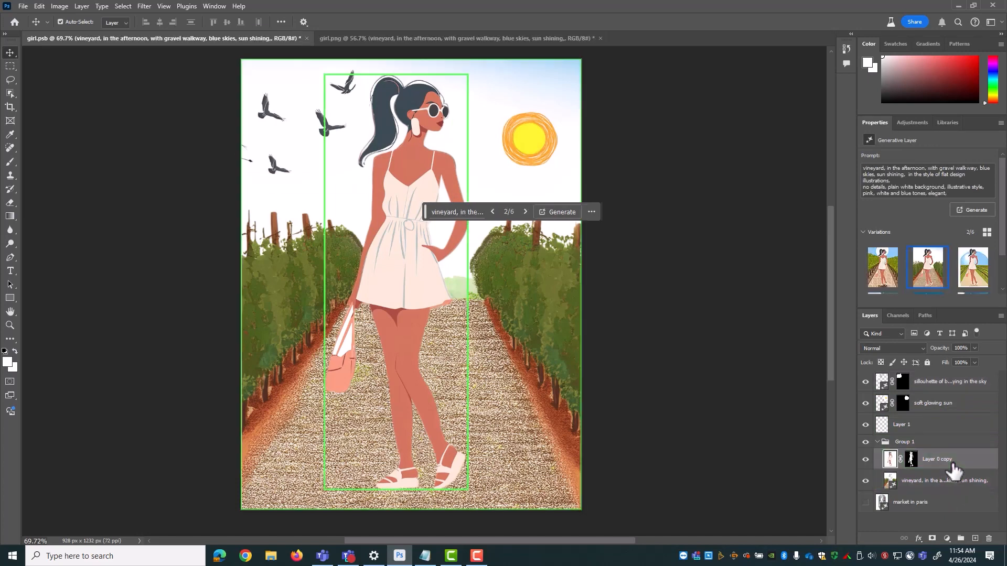
left_click(952, 464)
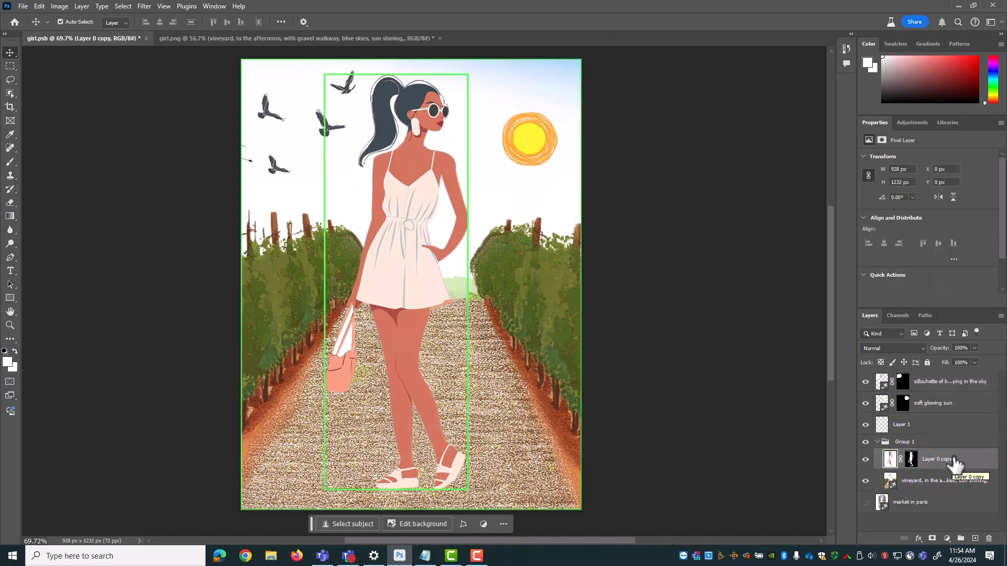
- Compare the highlighted canvas bounds of the sun, birds, Layer 0 copy and vineyard layers by selecting each one
left_click(964, 404)
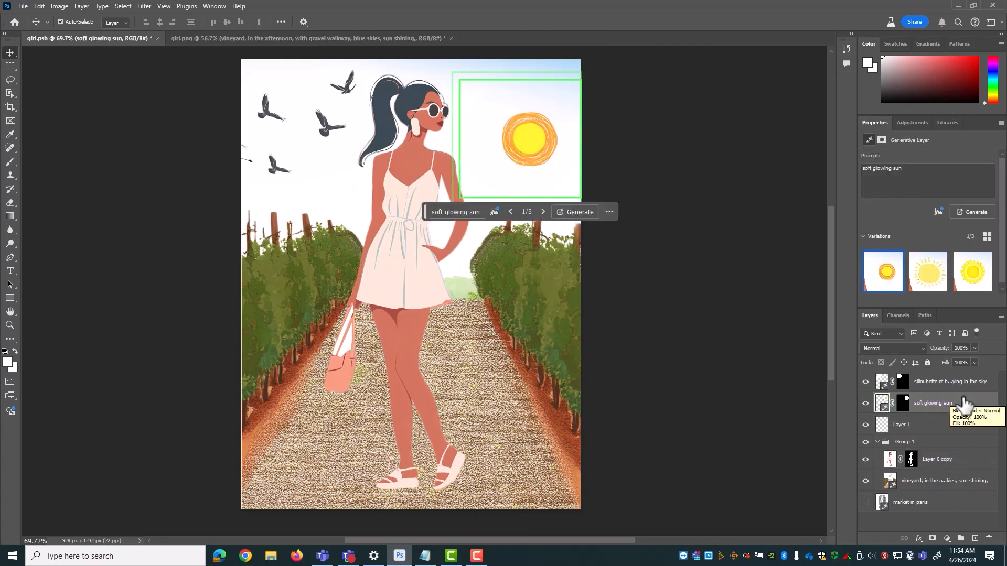
left_click(961, 384)
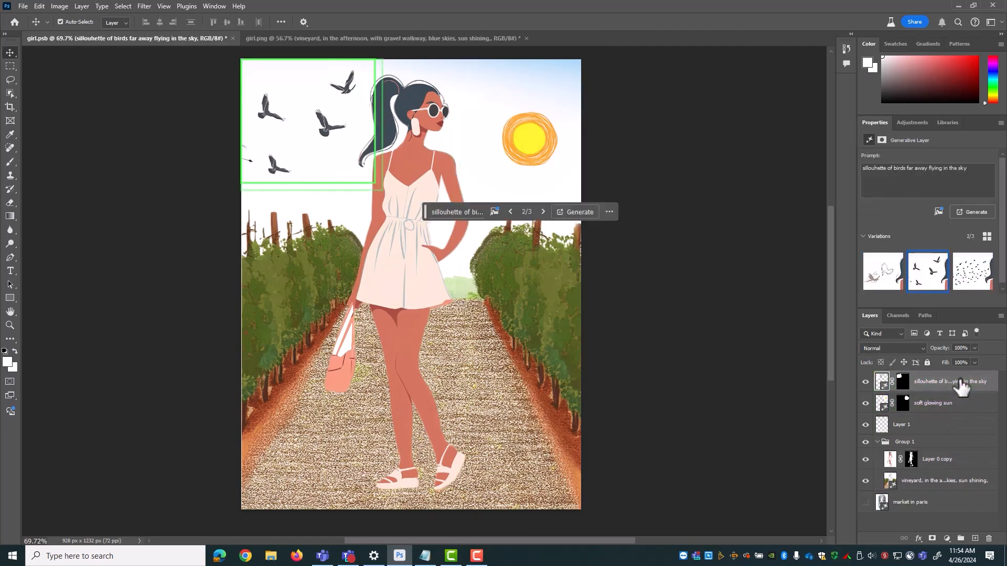
left_click(953, 409)
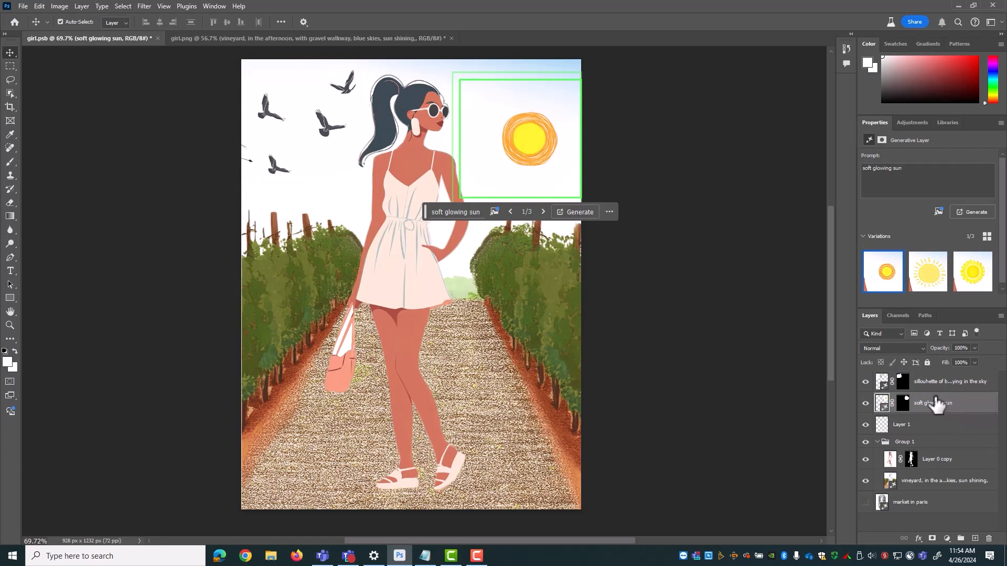
left_click(938, 385)
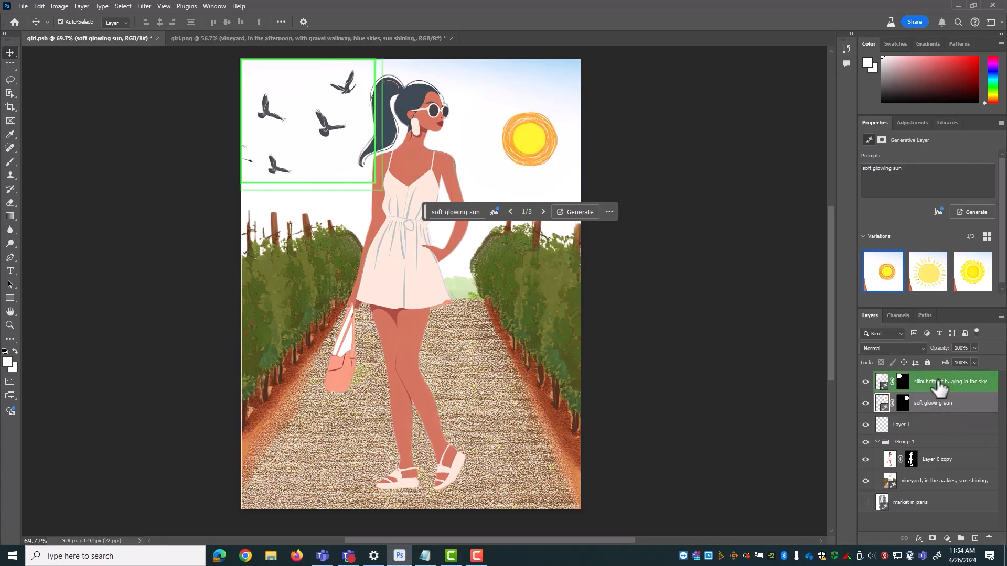
left_click(943, 402)
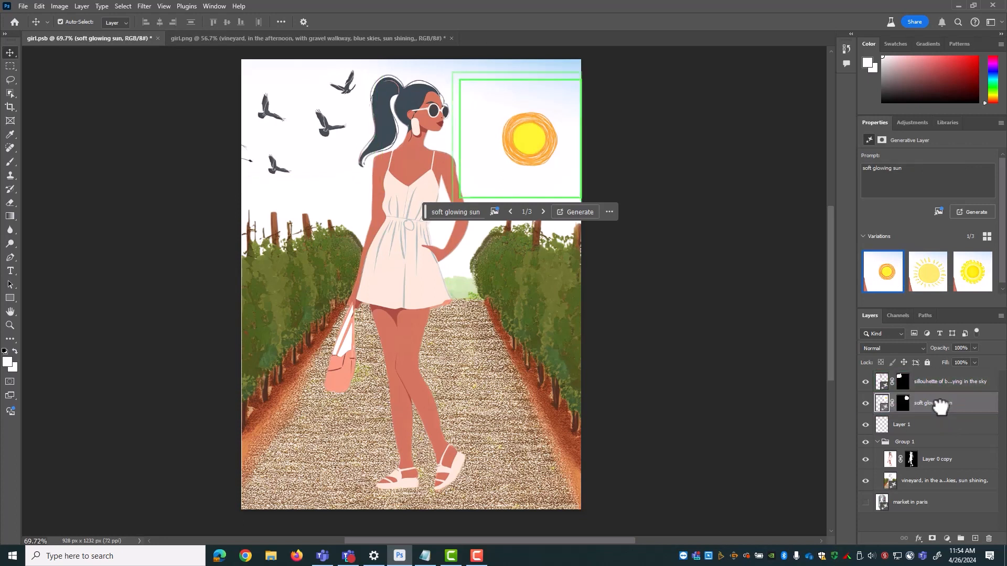
left_click(942, 387)
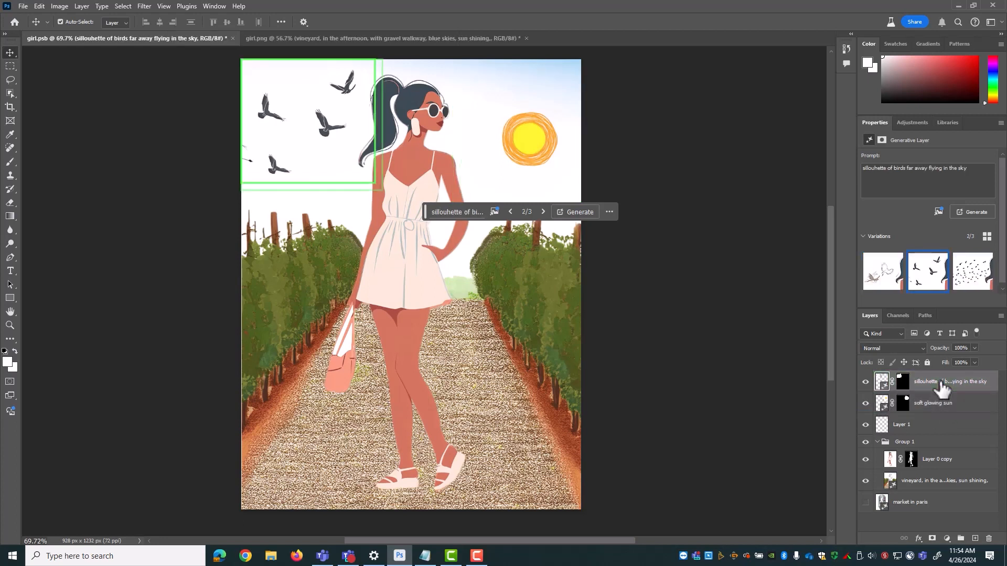
left_click(949, 462)
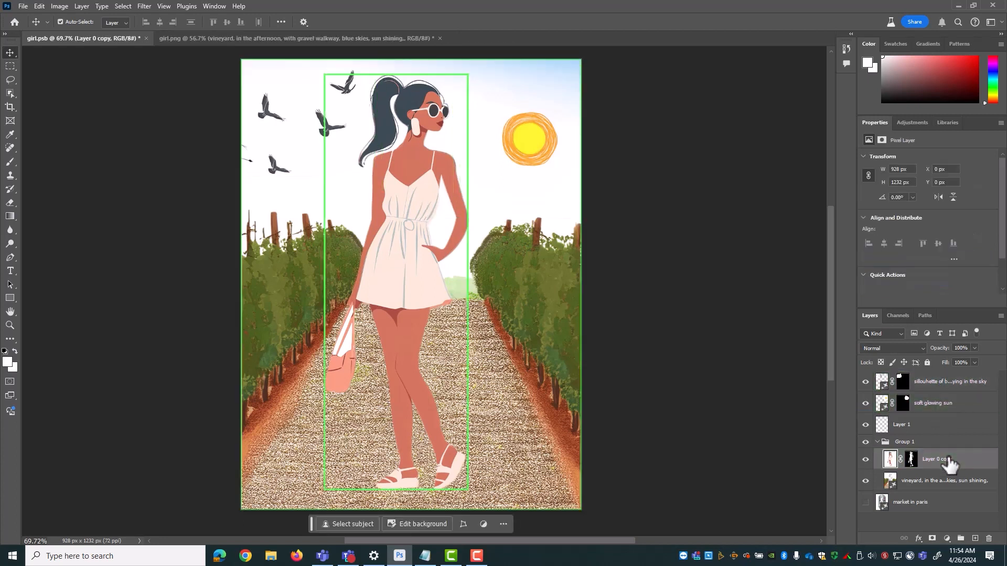
left_click(951, 487)
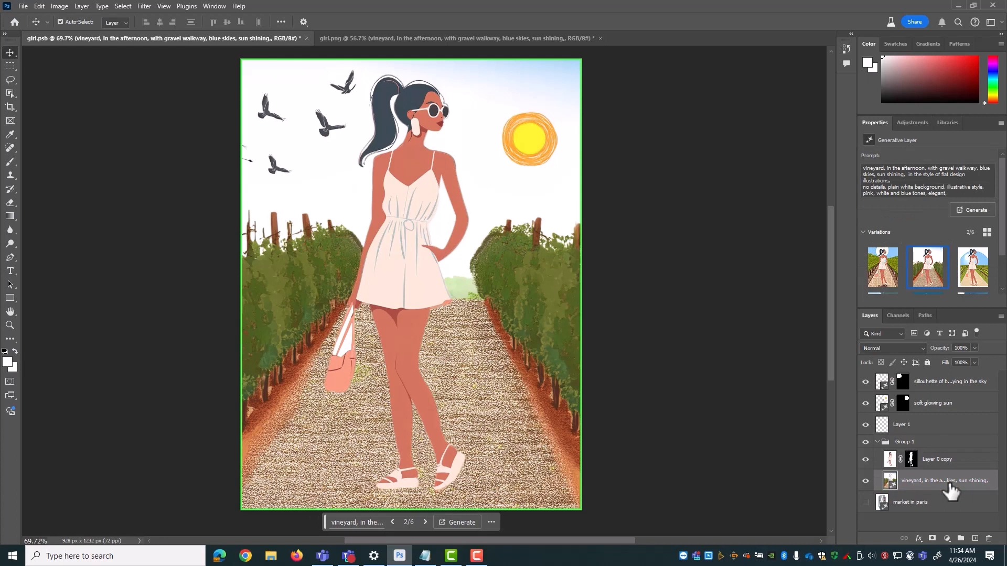
- Examine the bounds of Group 1 collapsed and expanded, and those of its individual layers, Layer 1 and the sun
left_click(939, 425)
left_click(885, 444)
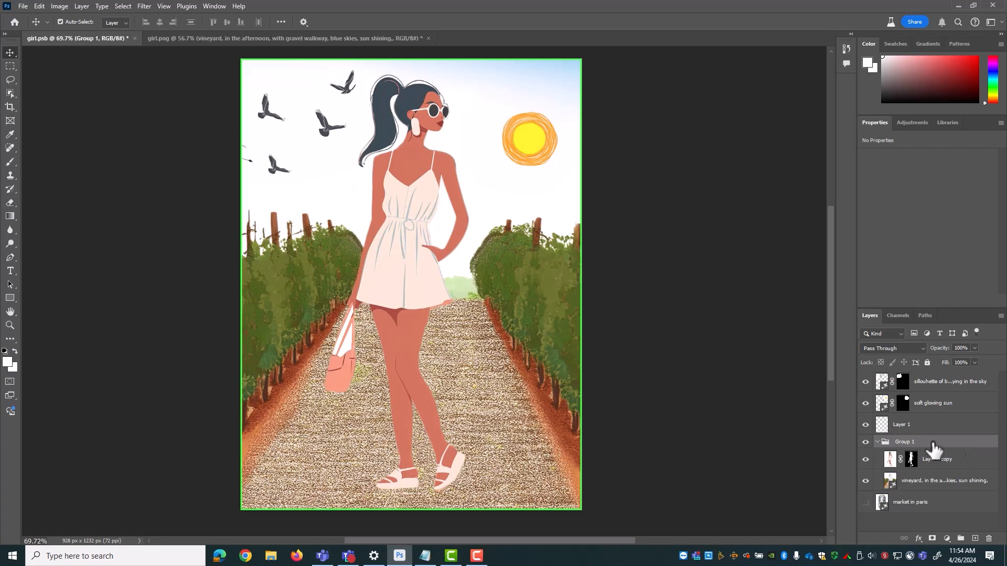
left_click(877, 442)
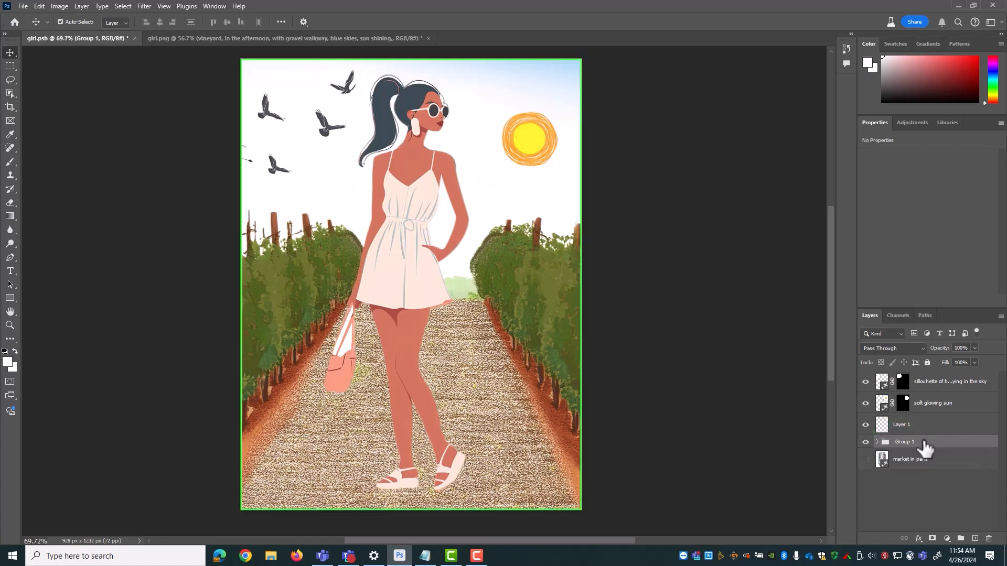
left_click(878, 442)
left_click(953, 465)
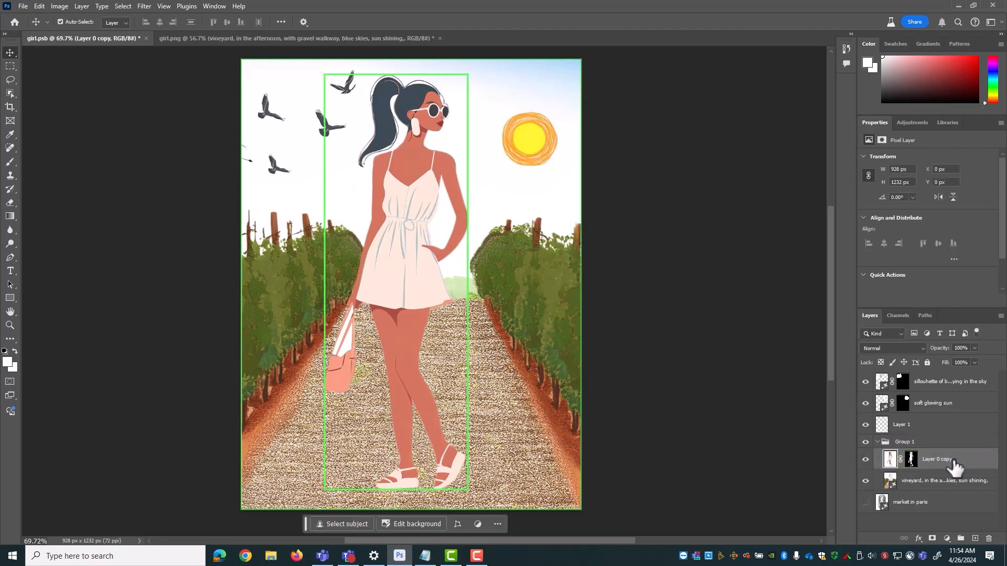
left_click(944, 480)
left_click(935, 425)
left_click(933, 407)
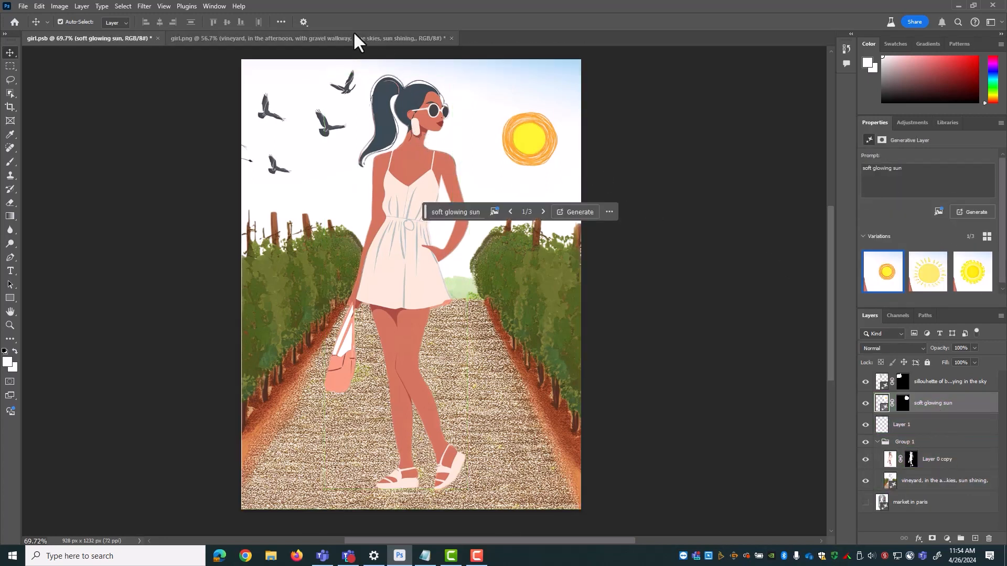
- Turn on Expand layer group on click, collapse Group 1 and select the soft glowing sun layer
left_click(303, 22)
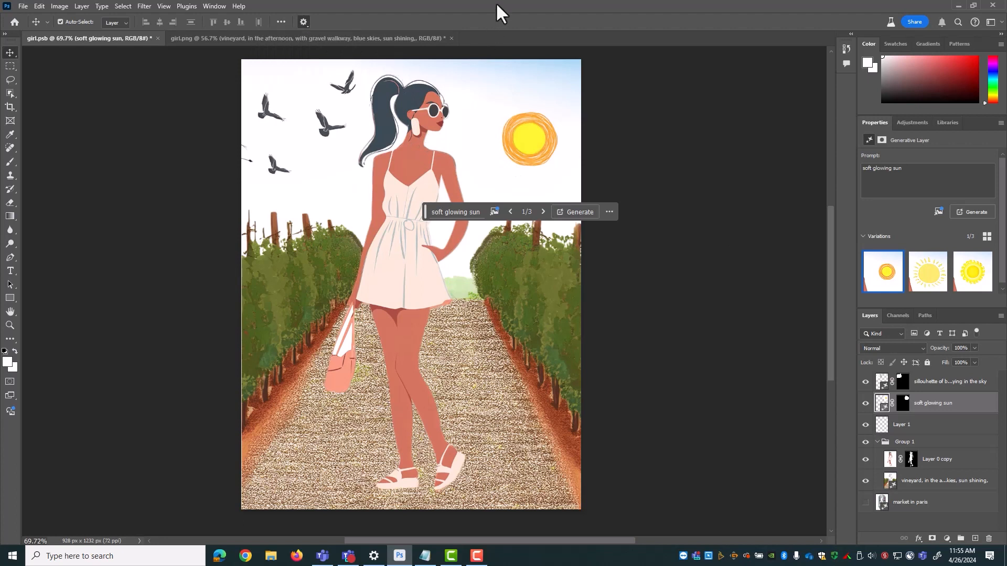
left_click(877, 442)
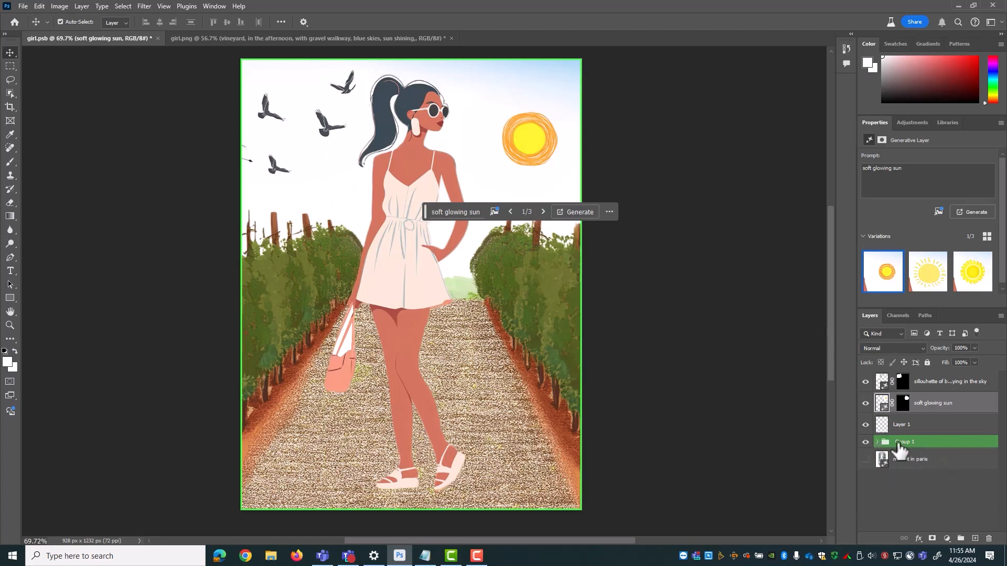
left_click(912, 425)
left_click(923, 408)
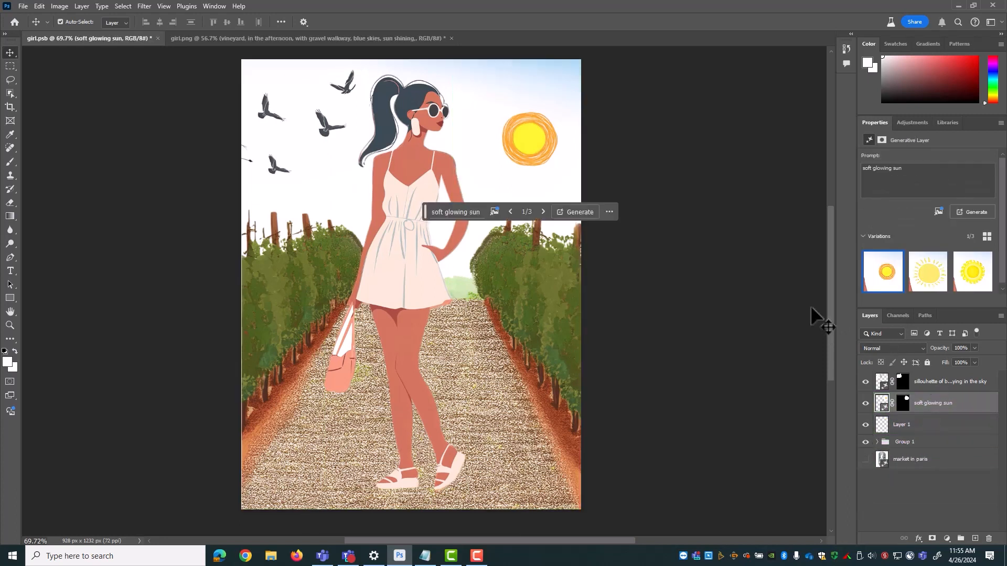
- Test the group expansion by selecting the woman and the vineyard background directly on the canvas
left_click(409, 181)
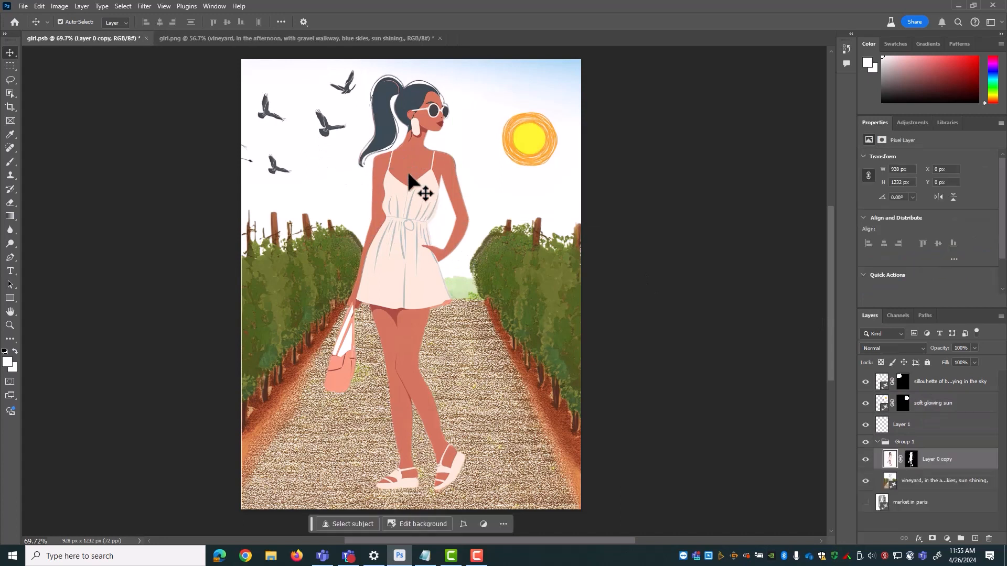
left_click(517, 272)
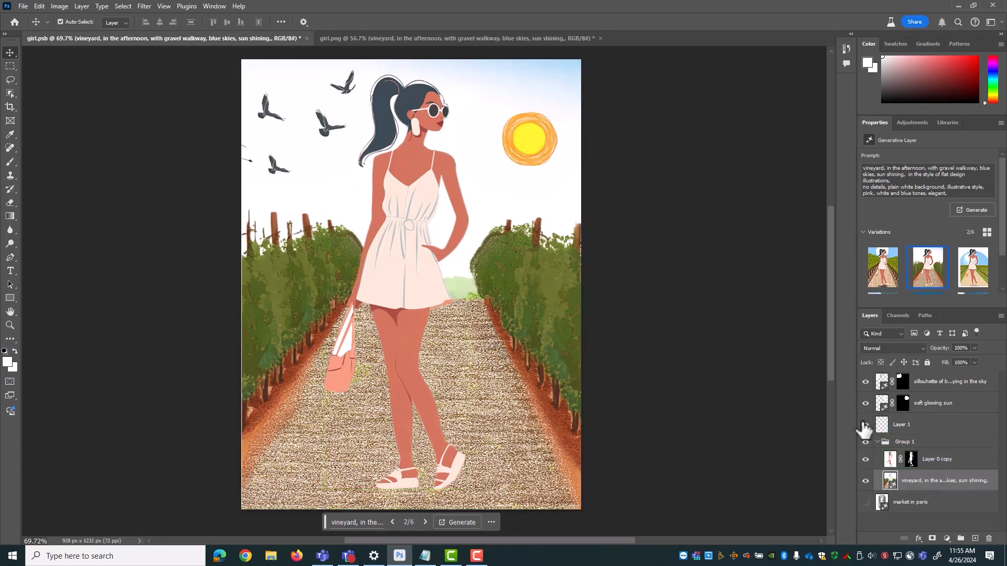
left_click(391, 249)
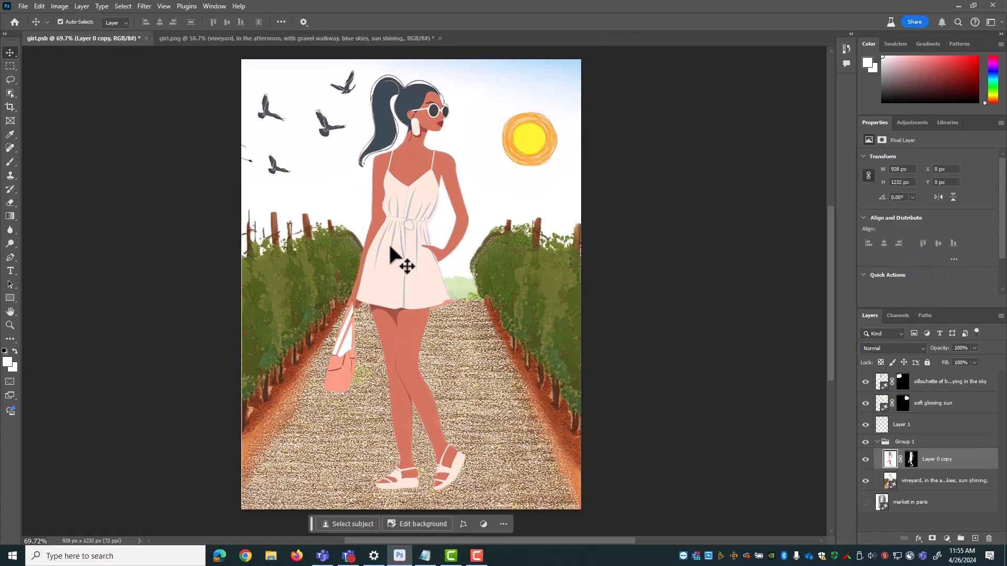
- Collapse Group 1 and list the layers under the spot beside the woman's face, leaving the selection on the group
left_click(877, 442)
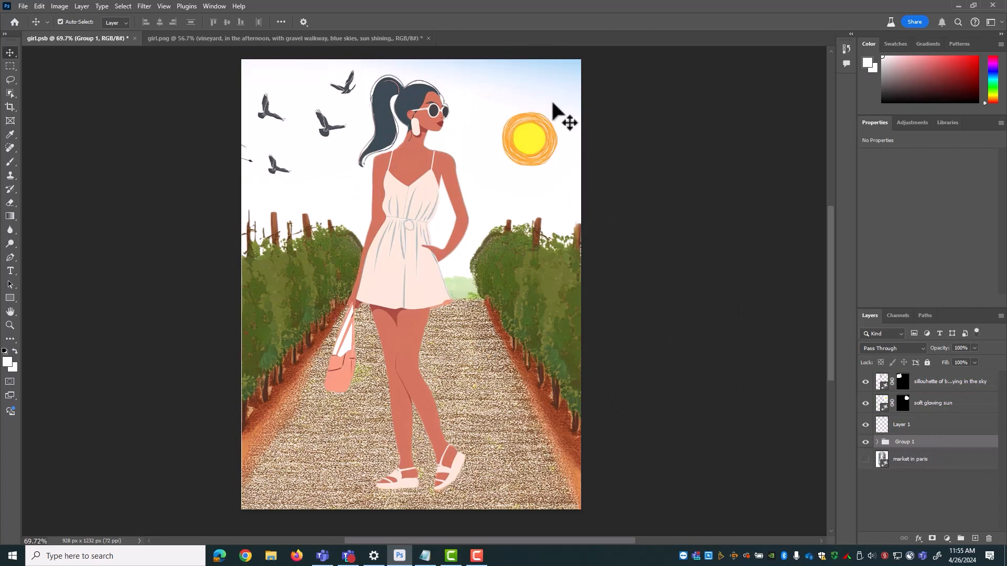
right_click(448, 135)
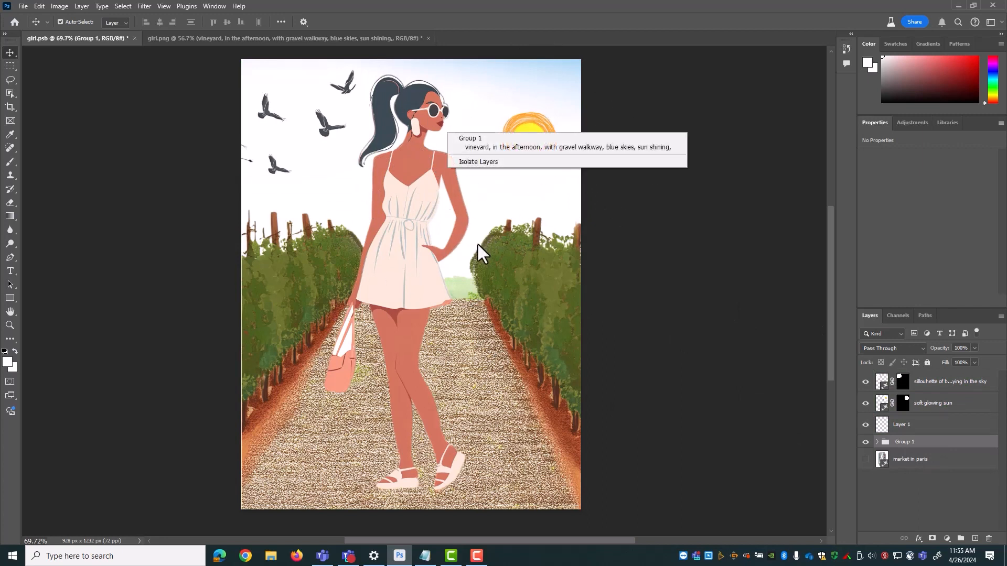
left_click(423, 200)
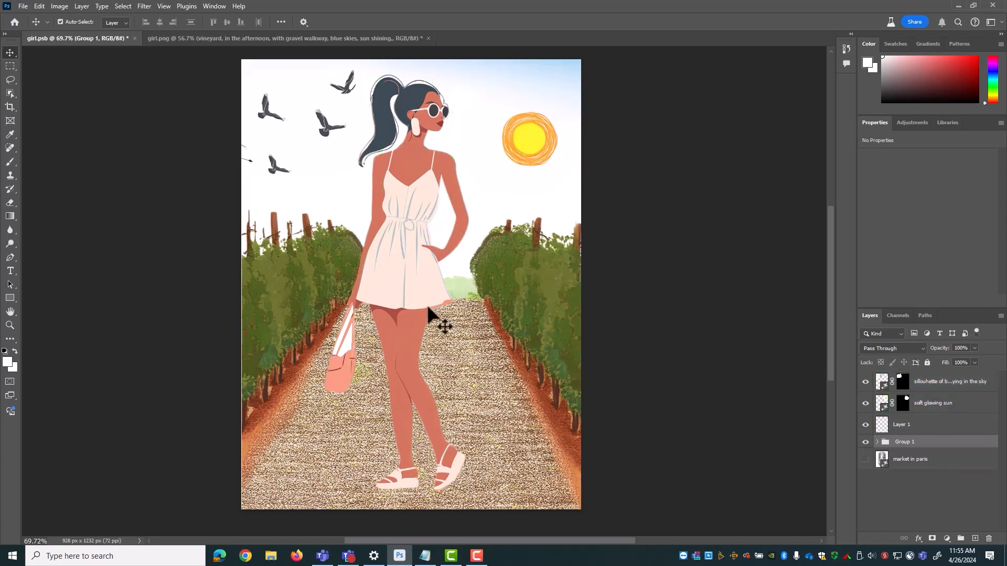
- Review the Move tool's additional options for transform controls, hover bounds and layer group expansion
left_click(303, 23)
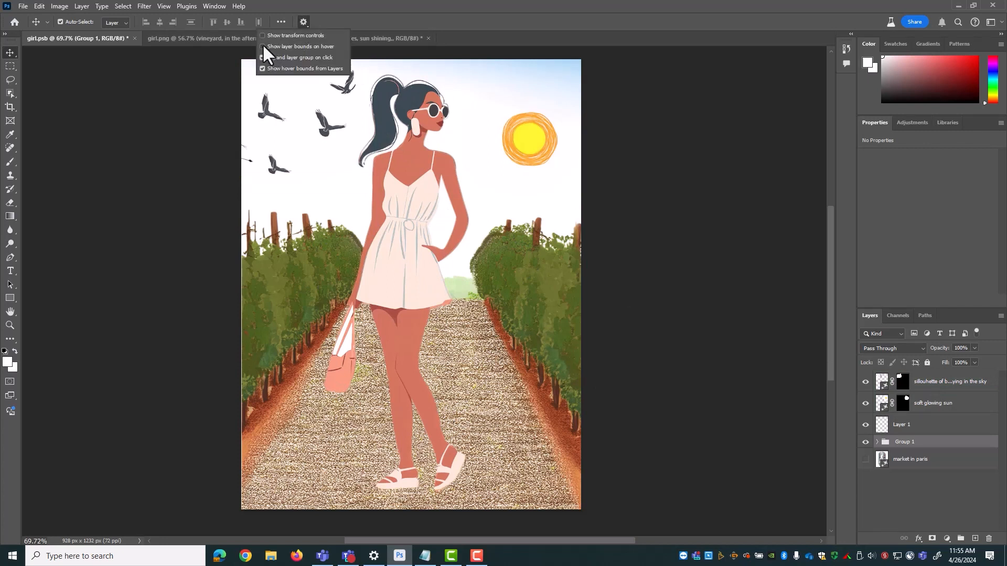
left_click(442, 1)
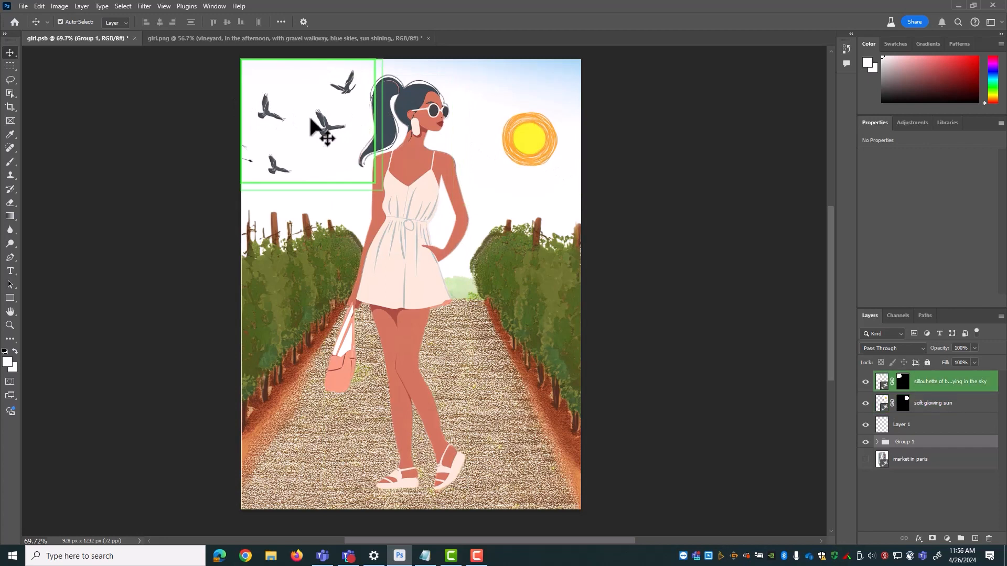
left_click(303, 22)
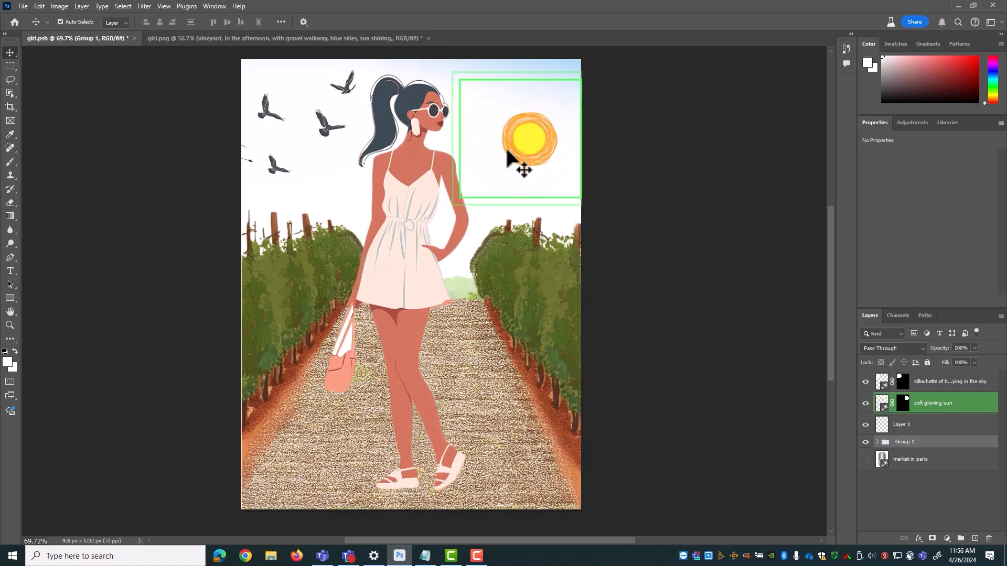
- Expand Group 1 by selecting the woman on the canvas, and alternate the selection between the birds, the sun and the woman
left_click(399, 173)
left_click(322, 128)
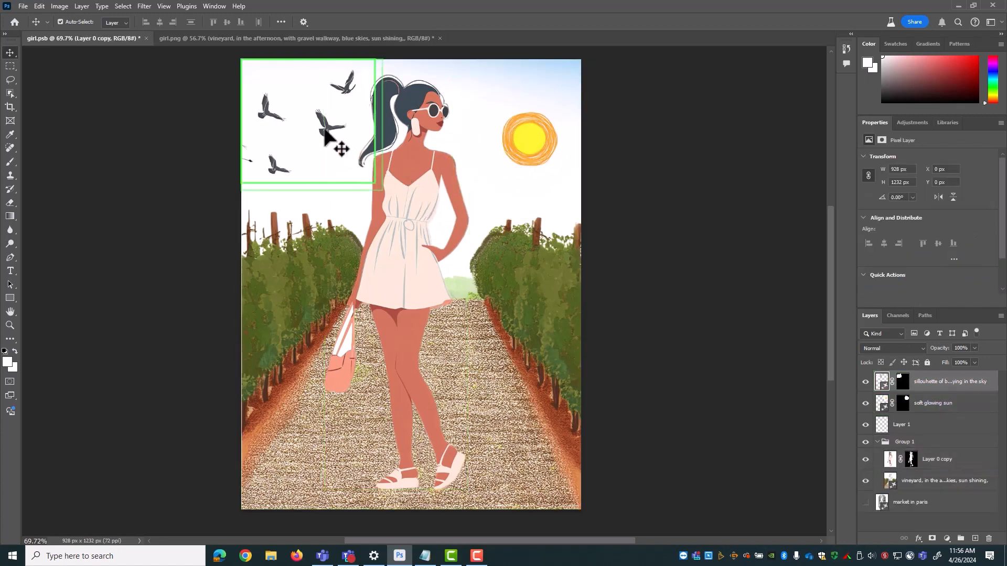
left_click(538, 123)
left_click(396, 165)
left_click(305, 150)
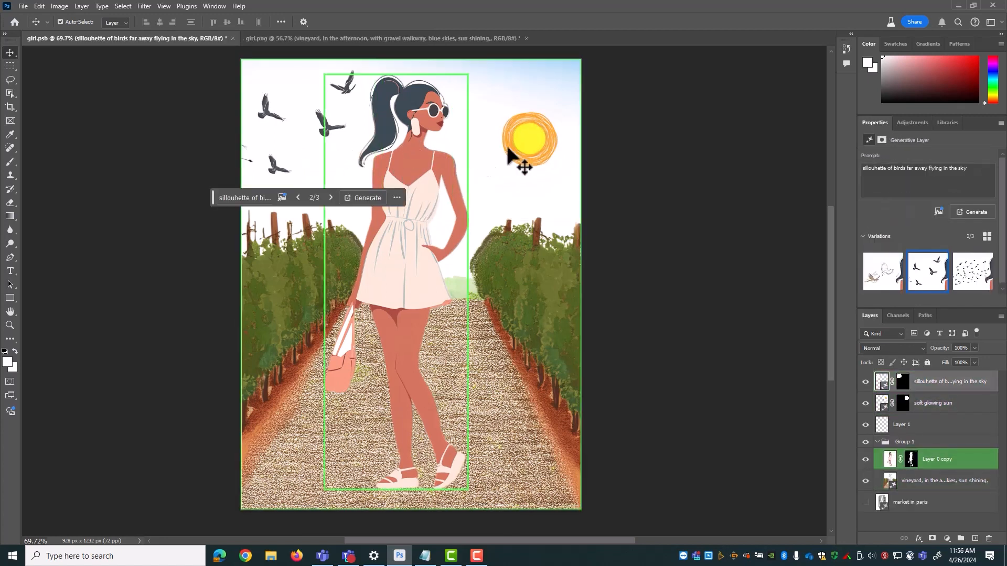
left_click(528, 145)
left_click(450, 183)
left_click(311, 166)
left_click(419, 210)
left_click(524, 153)
left_click(414, 181)
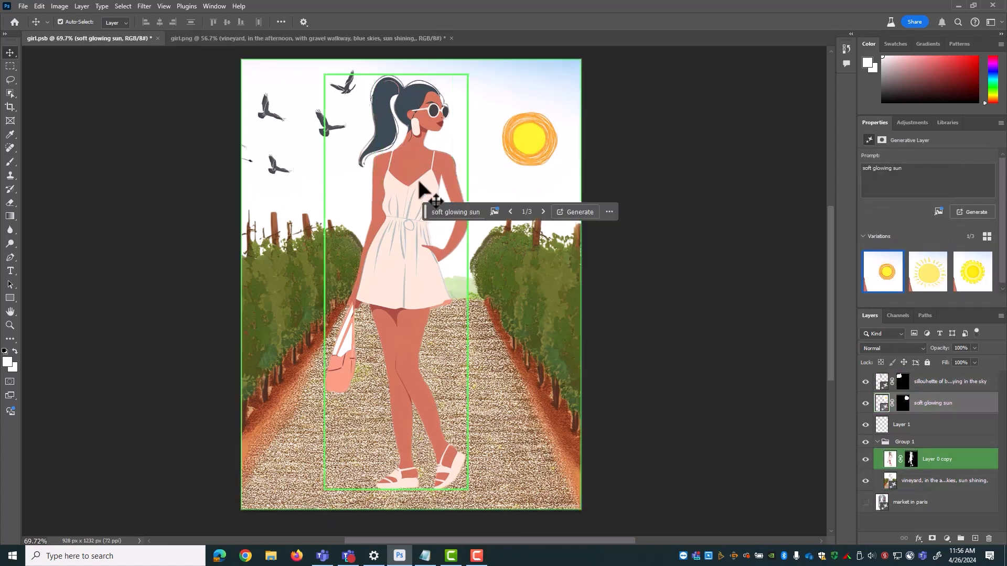
- Test canvas selection on the birds, vineyard, woman and sun, ending with the bird silhouettes layer selected
left_click(275, 167)
left_click(291, 266)
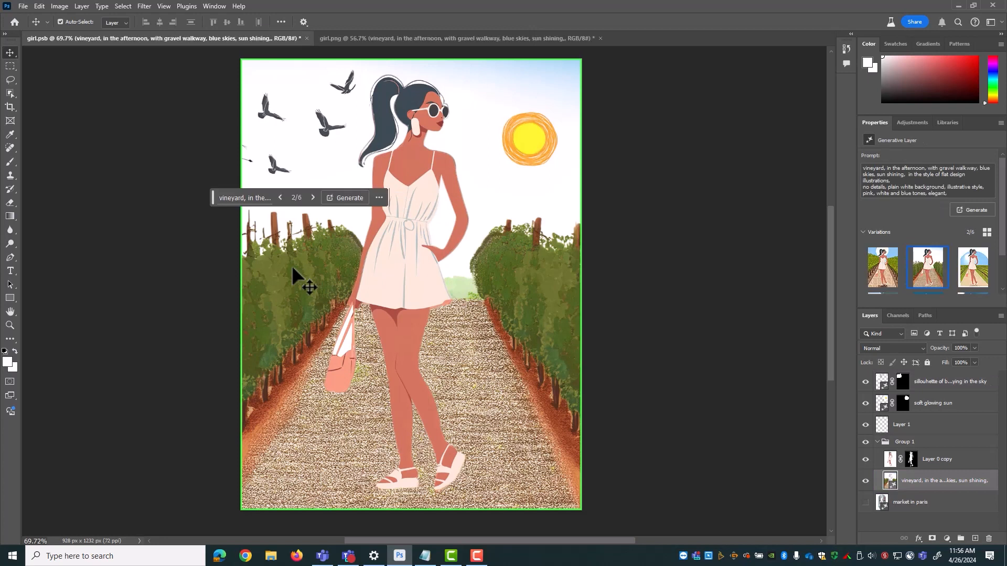
left_click(409, 276)
left_click(530, 150)
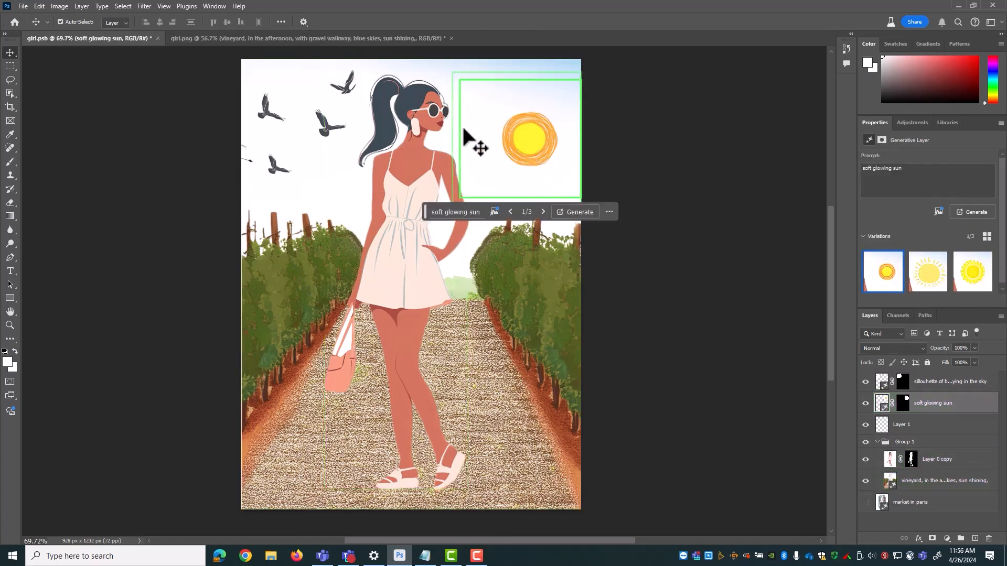
left_click(388, 131)
left_click(307, 124)
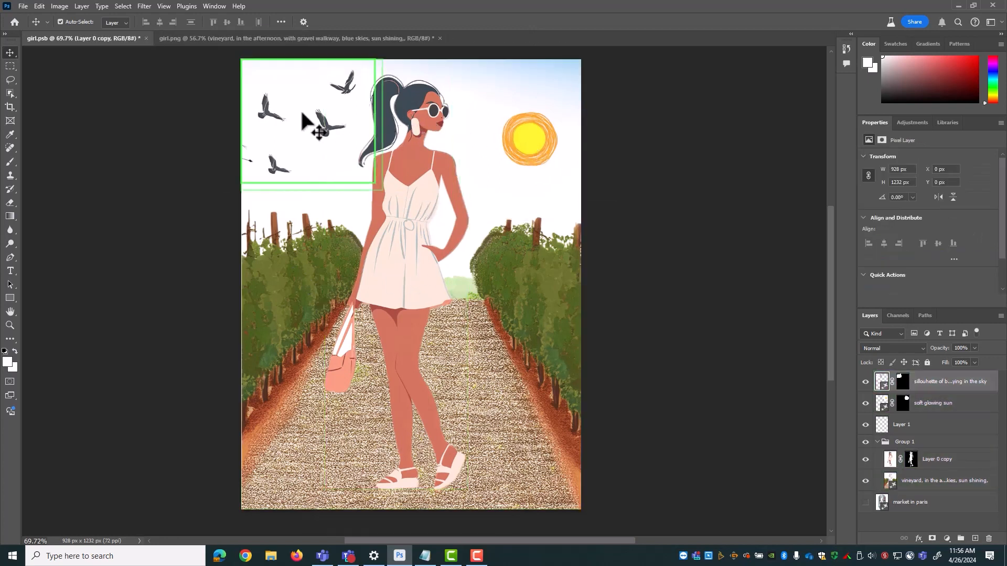
- Turn on Show transform controls, select the soft glowing sun and list the layers under it
left_click(303, 26)
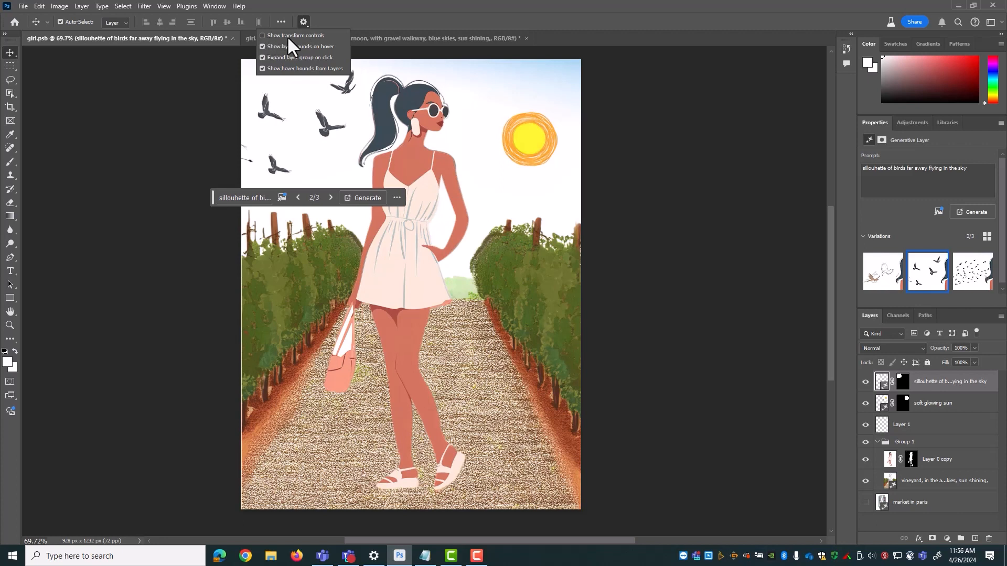
left_click(262, 35)
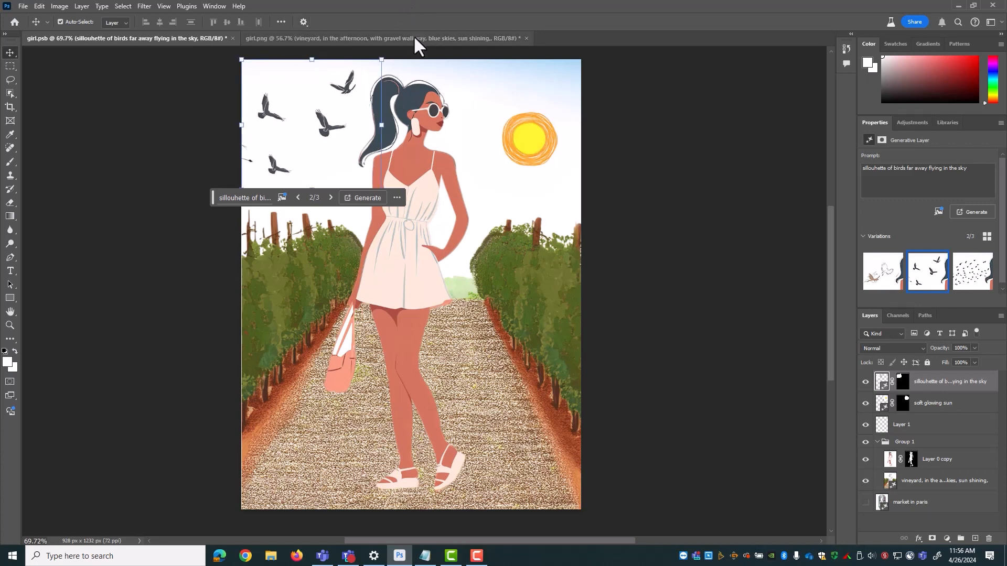
left_click(527, 142)
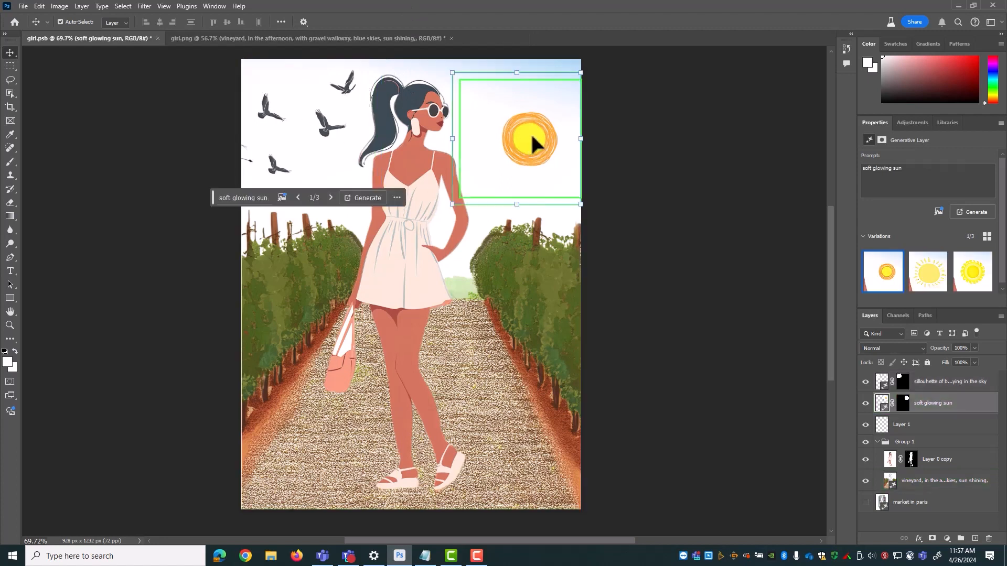
right_click(530, 132)
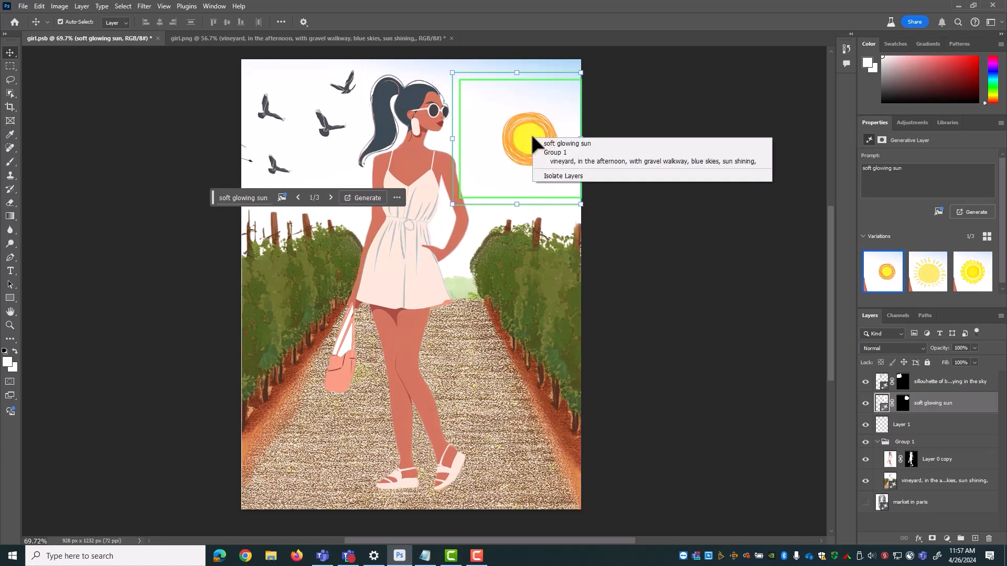
left_click(524, 138)
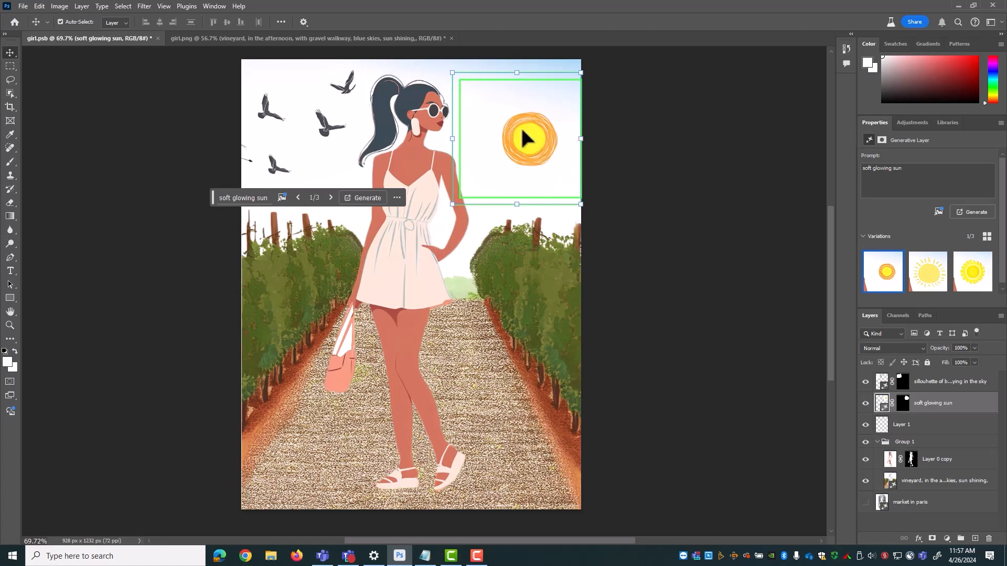
- Compare the transform controls and hover bounds of the woman, birds and sun by selecting each on the canvas
left_click(436, 118)
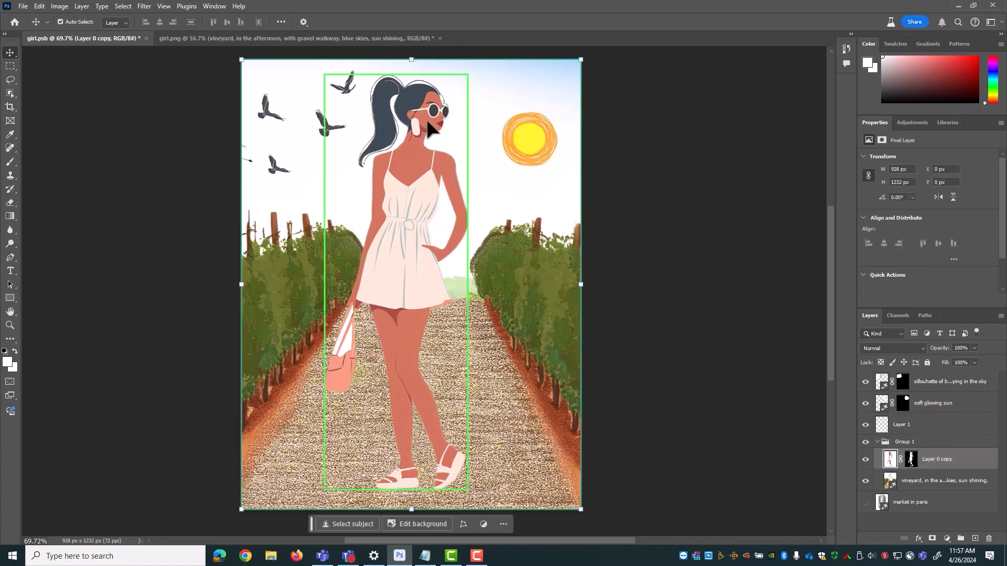
left_click(280, 118)
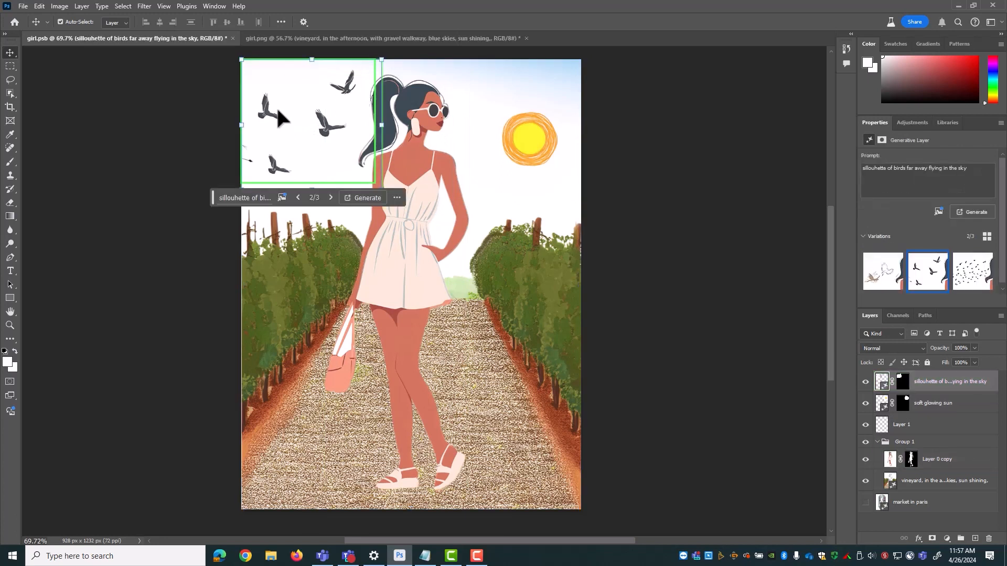
left_click(527, 147)
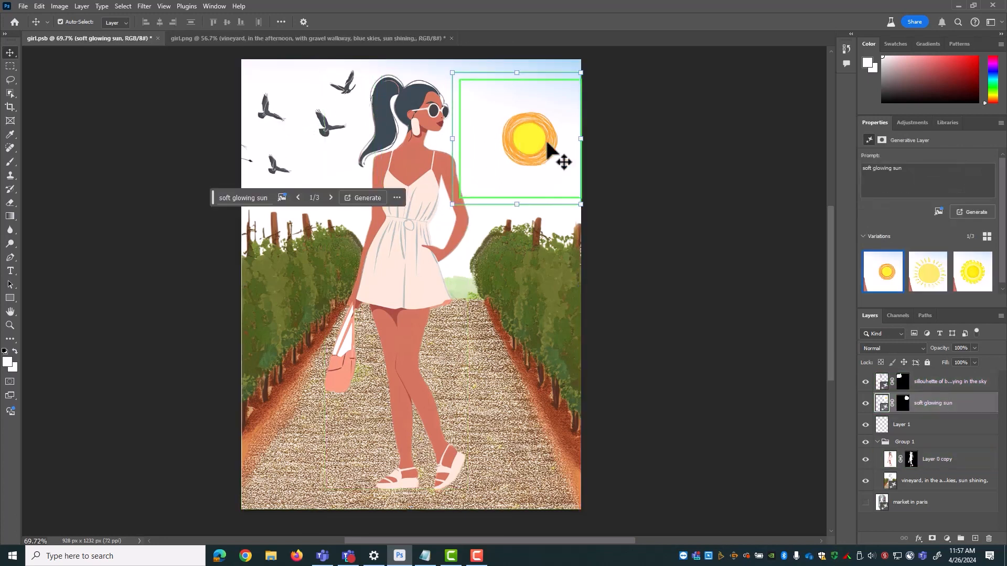
left_click(399, 147)
left_click(318, 133)
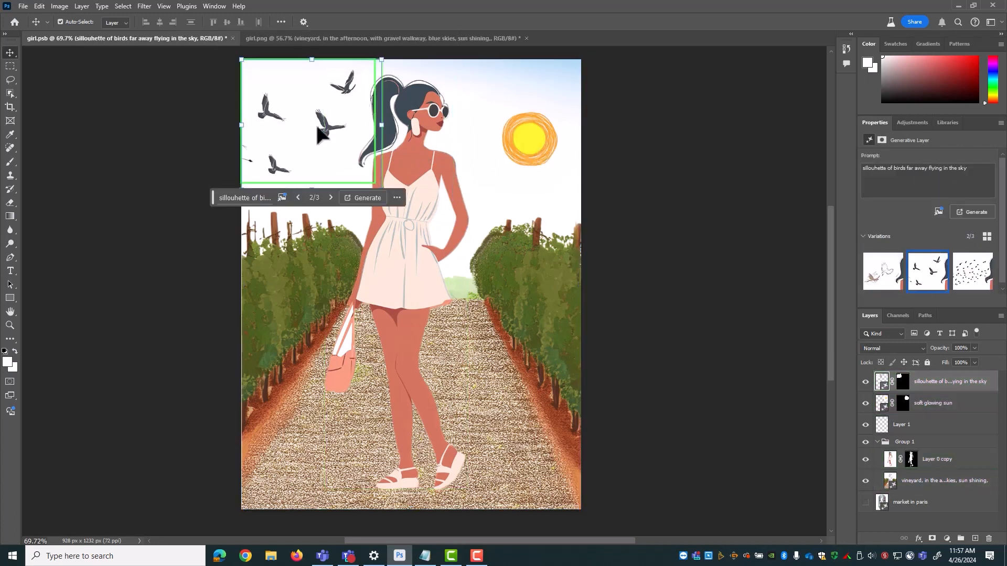
left_click(569, 141)
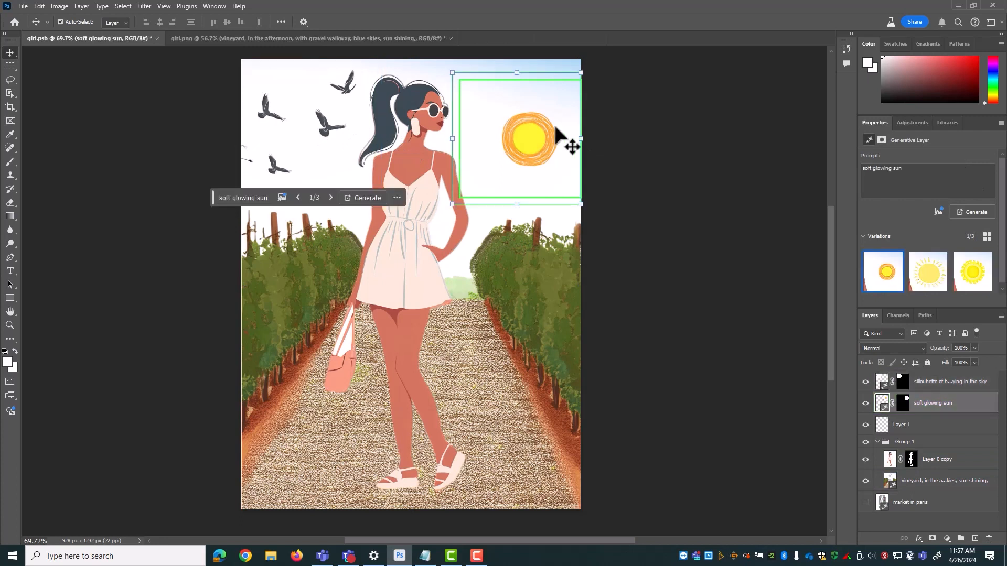
- Turn off Show transform controls and try Free Transform on the soft glowing sun layer without altering it
left_click(306, 23)
left_click(266, 36)
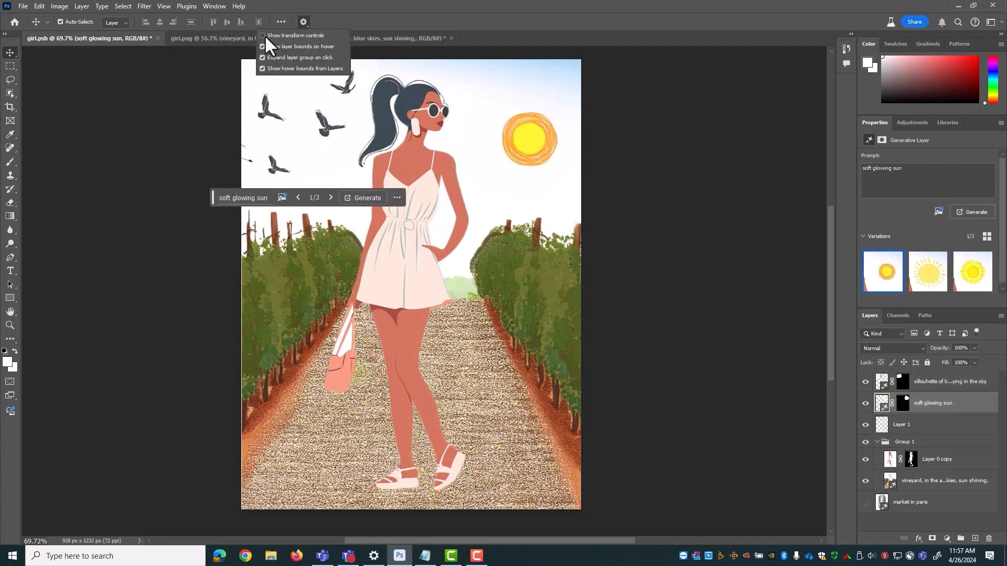
key("ctrl+t")
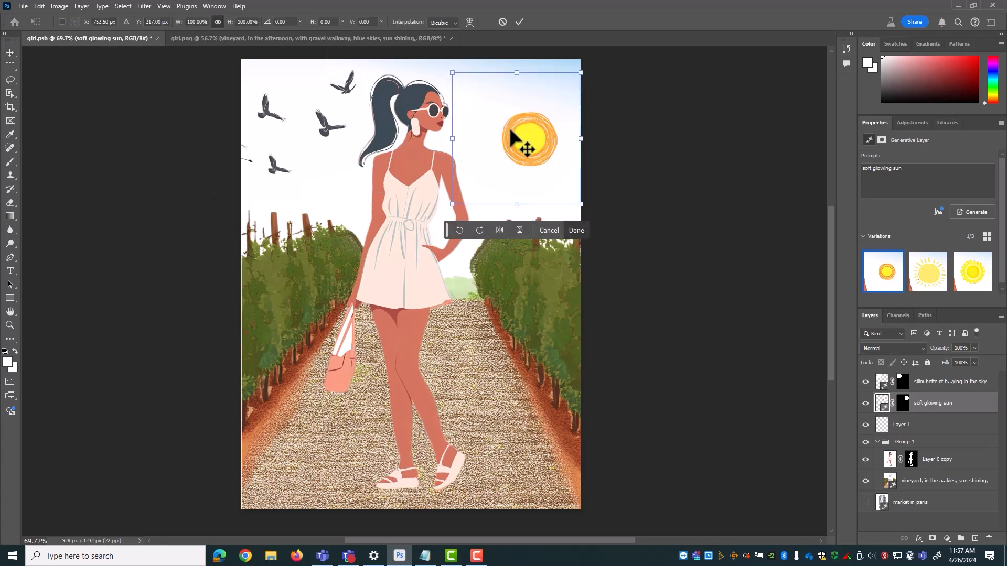
key("Return")
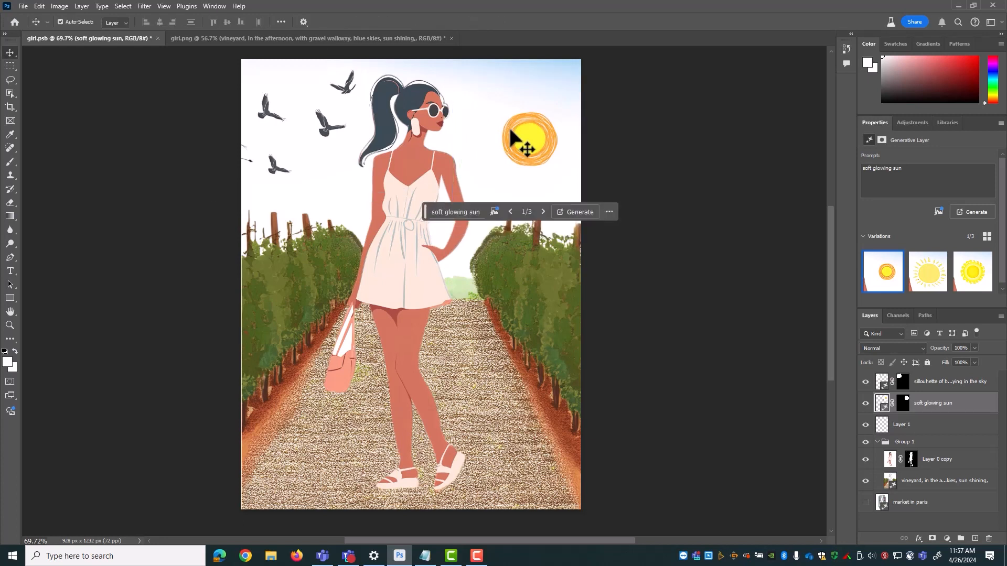
- Select the woman, birds and sun in turn on the canvas, and nudge the vineyard background layer slightly upward
left_click(435, 139)
left_click(421, 143)
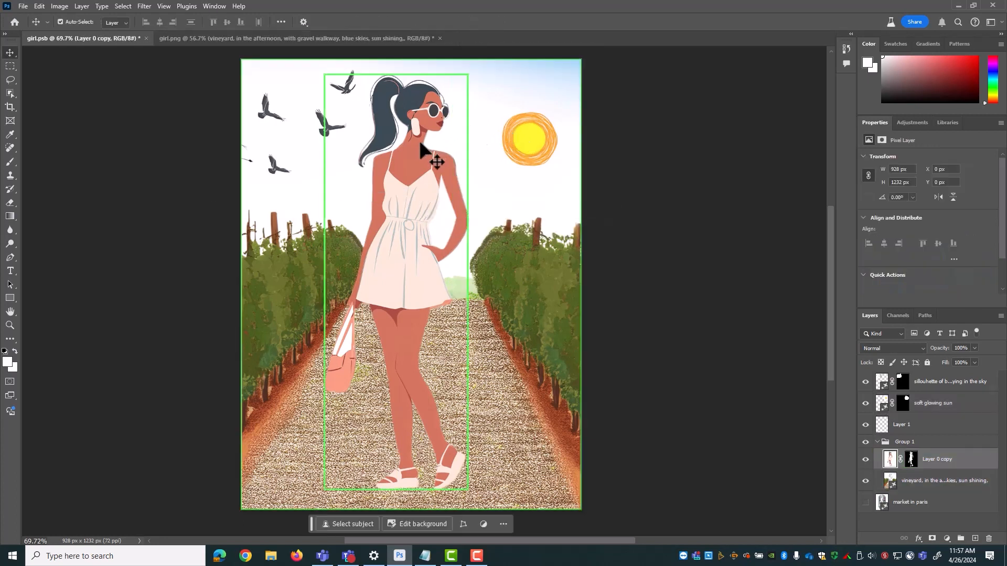
left_click(281, 128)
left_click(520, 140)
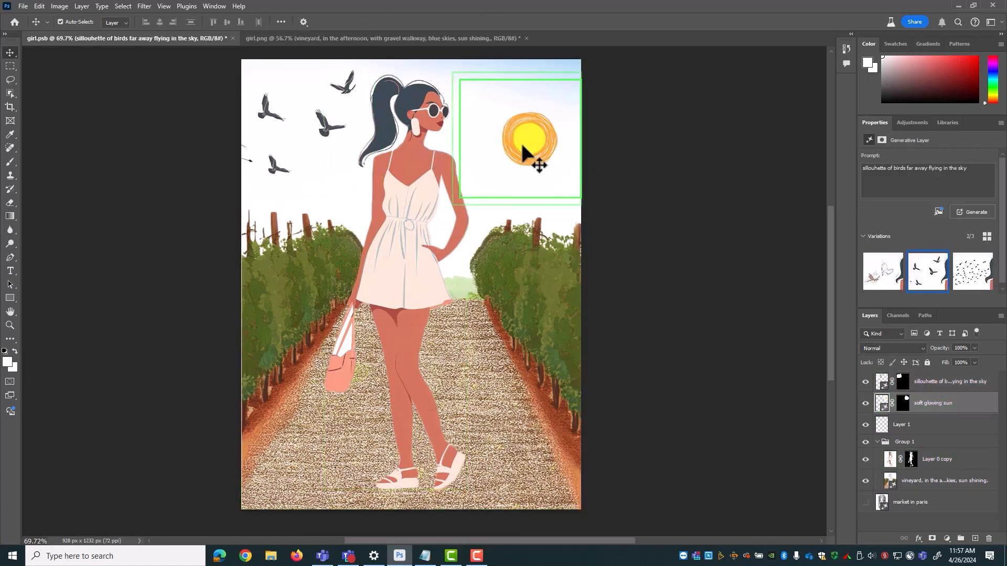
left_click(508, 236)
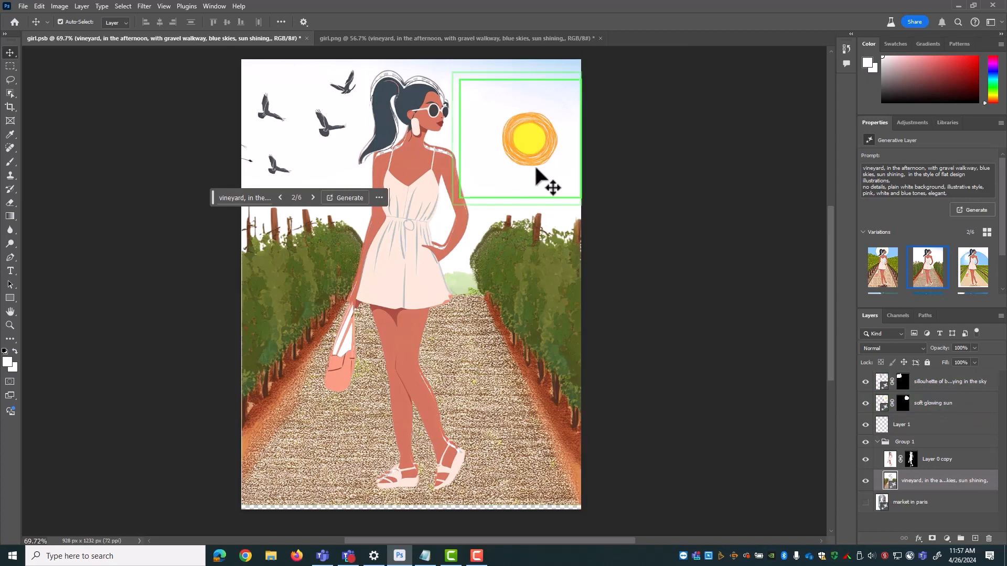
- Set both the line color and the panel color of the hover layer bounds to Light Blue in the preferences
left_click(39, 8)
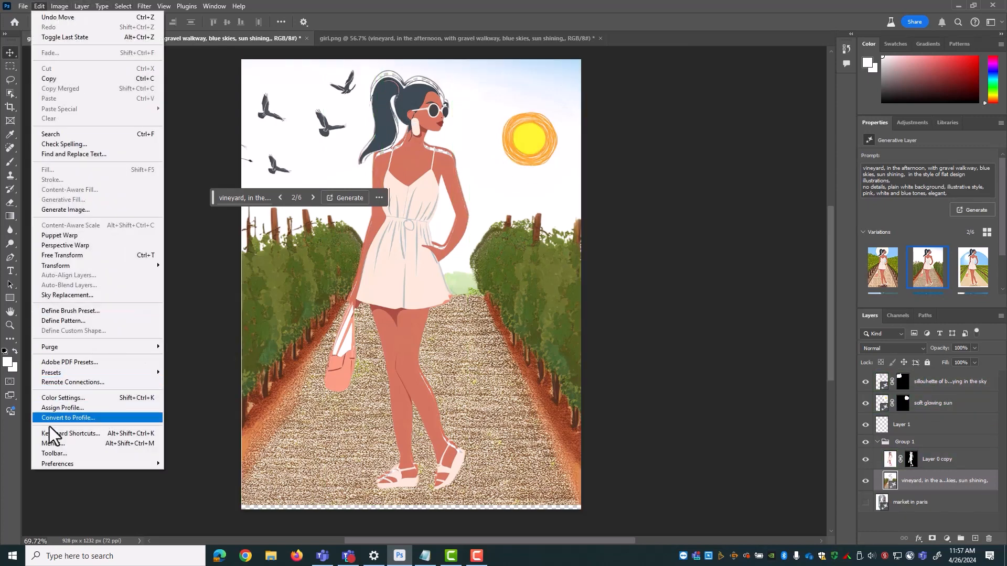
mouse_move(40, 461)
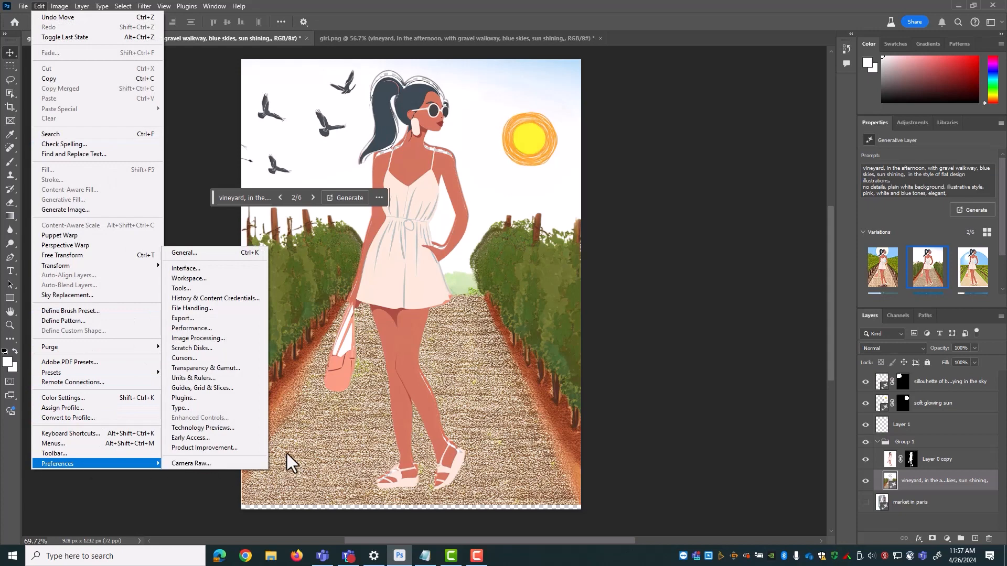
left_click(212, 389)
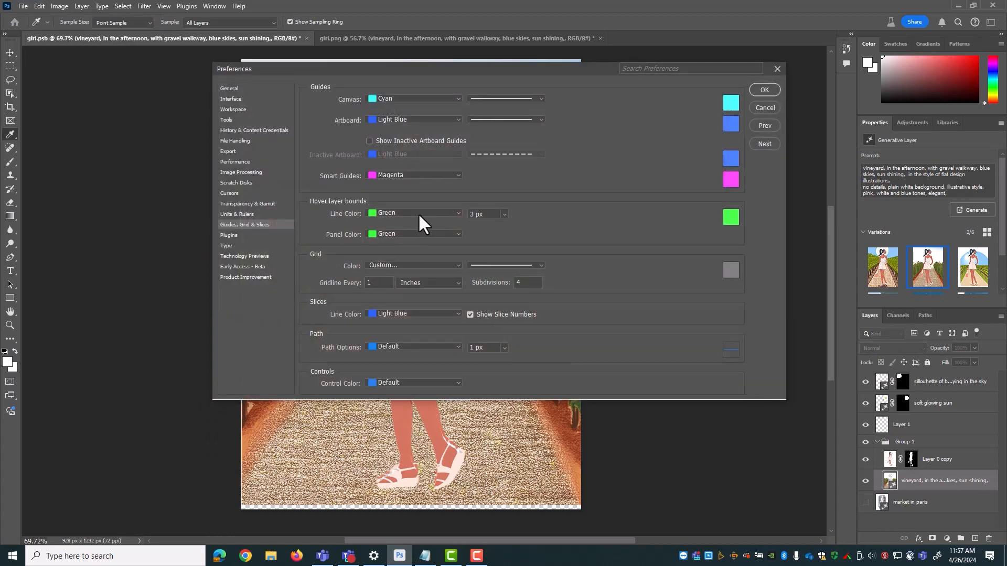
left_click(417, 213)
left_click(396, 241)
left_click(396, 236)
left_click(395, 241)
- Set the hover layer bounds line width to 1 px and apply the preferences
left_click(475, 216)
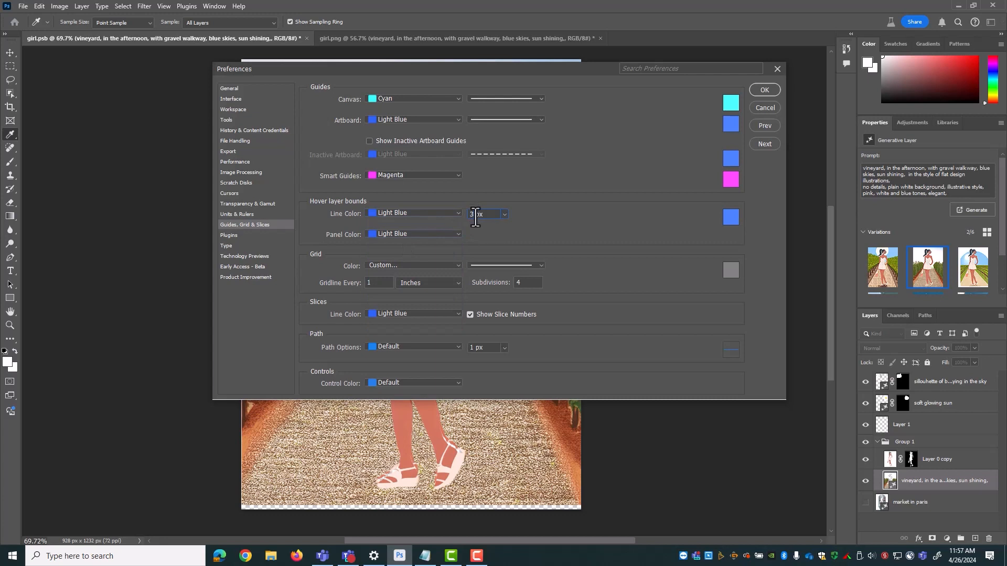
left_click(500, 216)
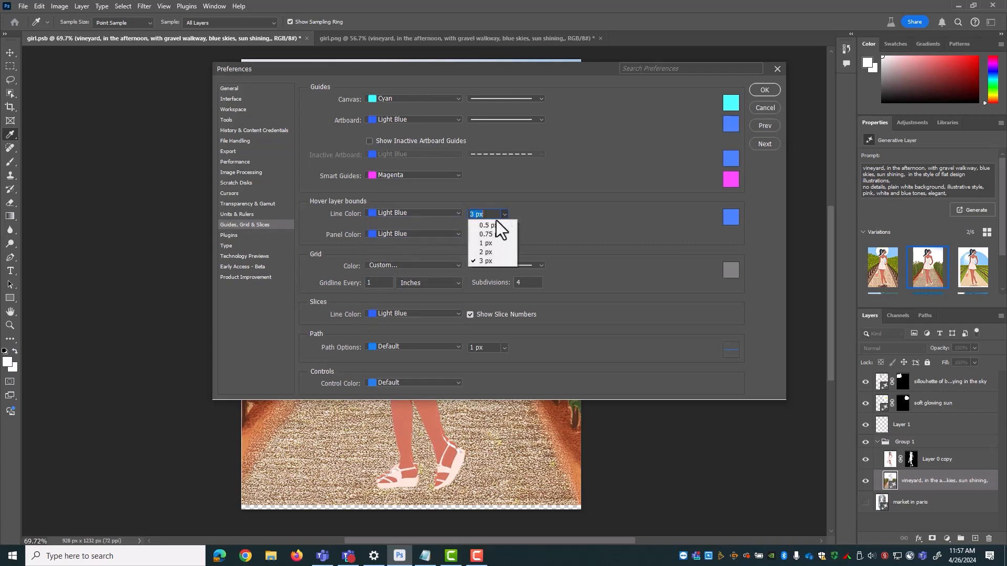
left_click(487, 252)
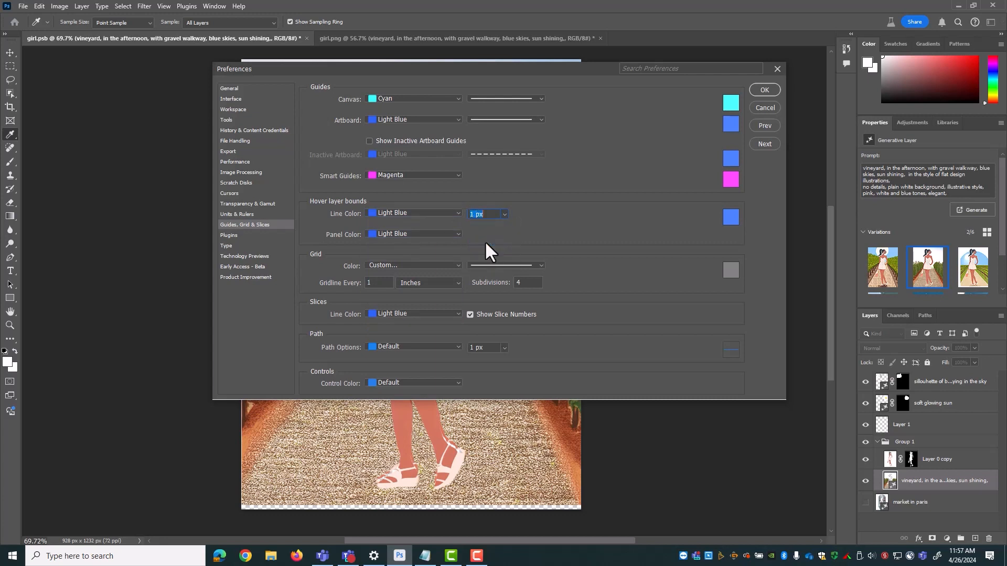
left_click(763, 91)
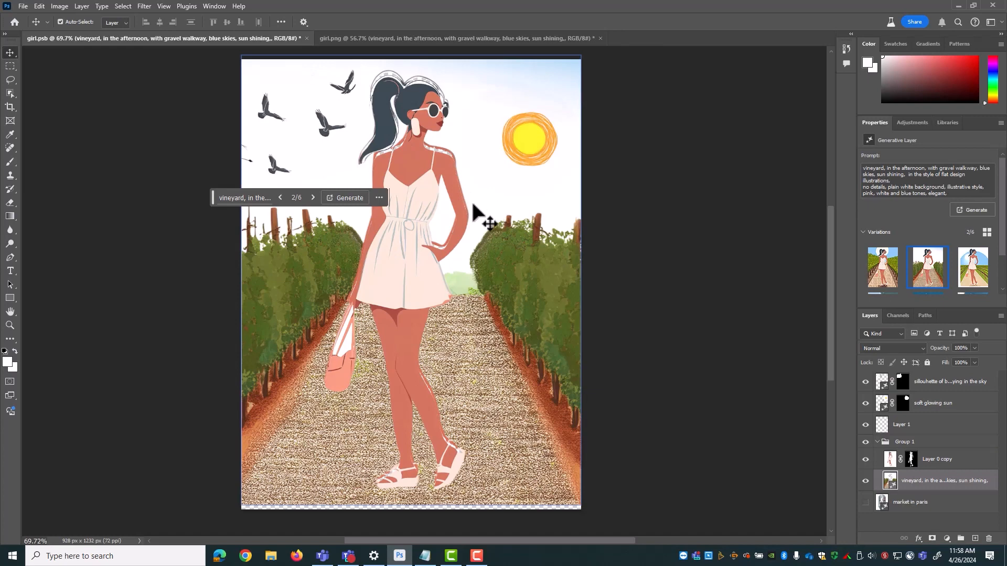
- Create a new guide layout from the Default preset with 8 columns and a 20 px gutter in cyan
left_click(214, 6)
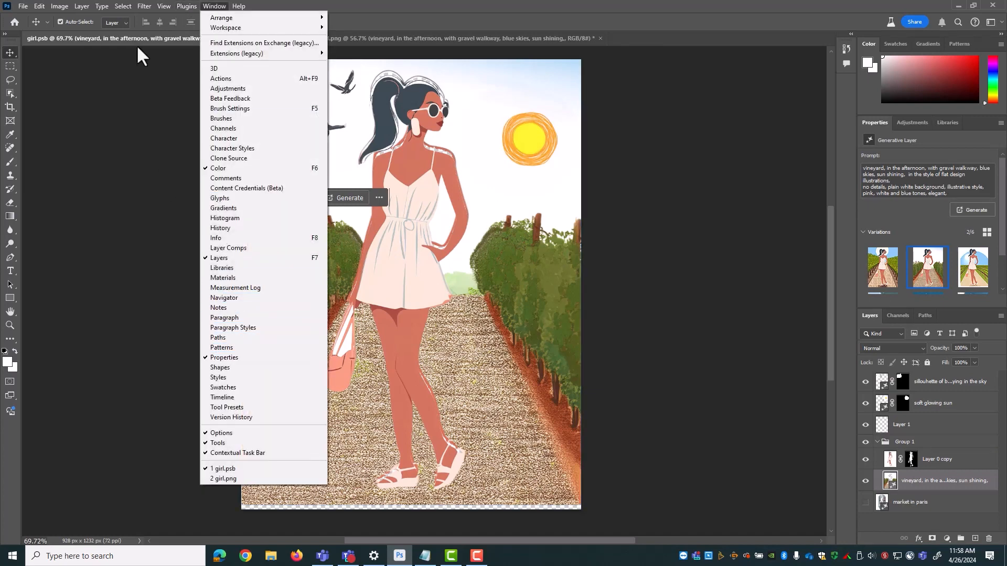
mouse_move(167, 4)
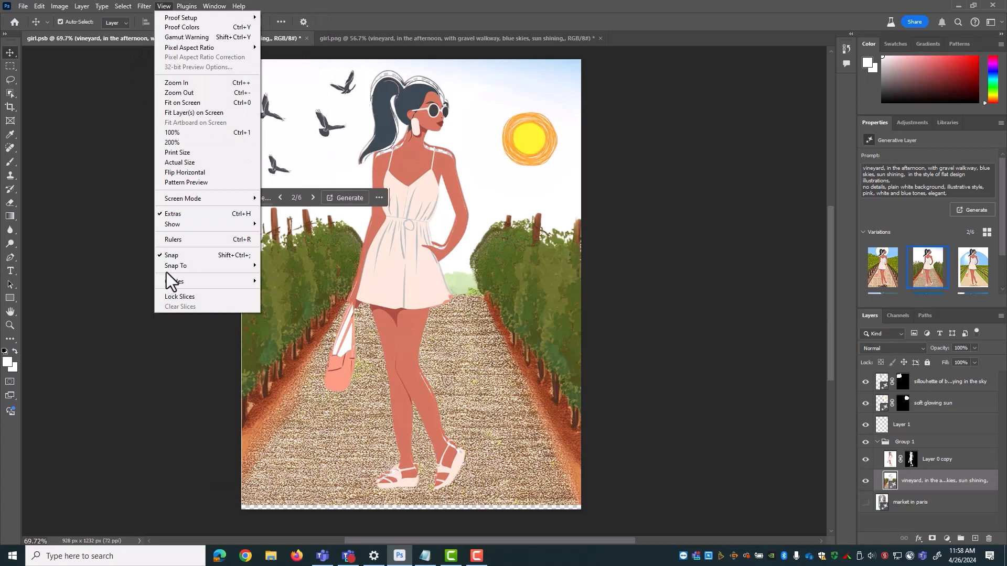
mouse_move(177, 281)
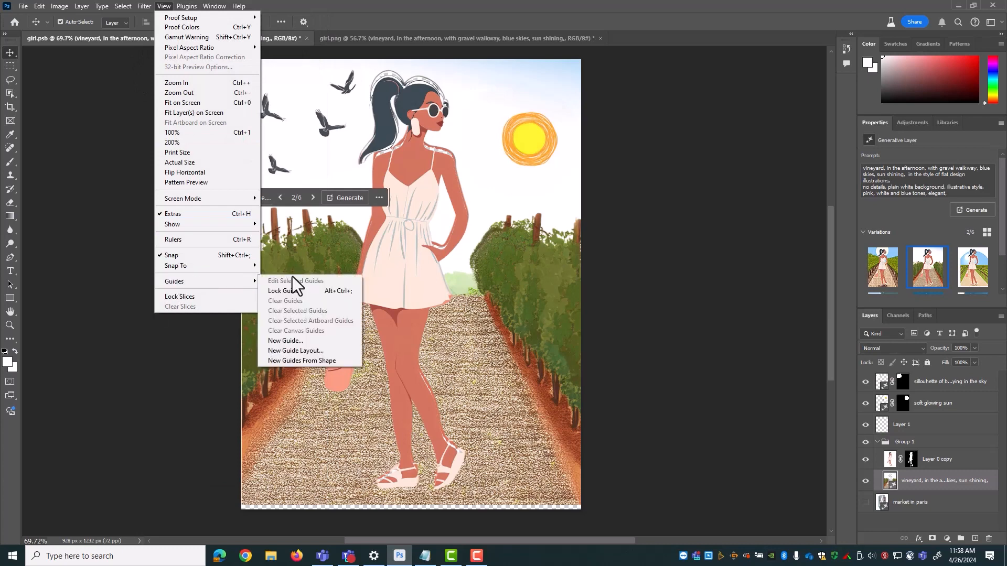
left_click(295, 350)
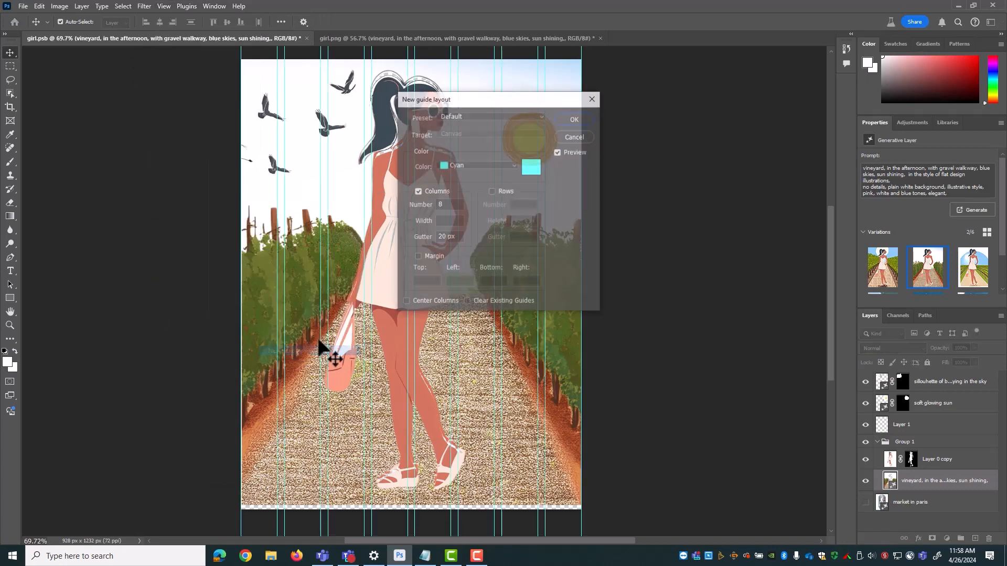
left_click(588, 118)
left_click(455, 287)
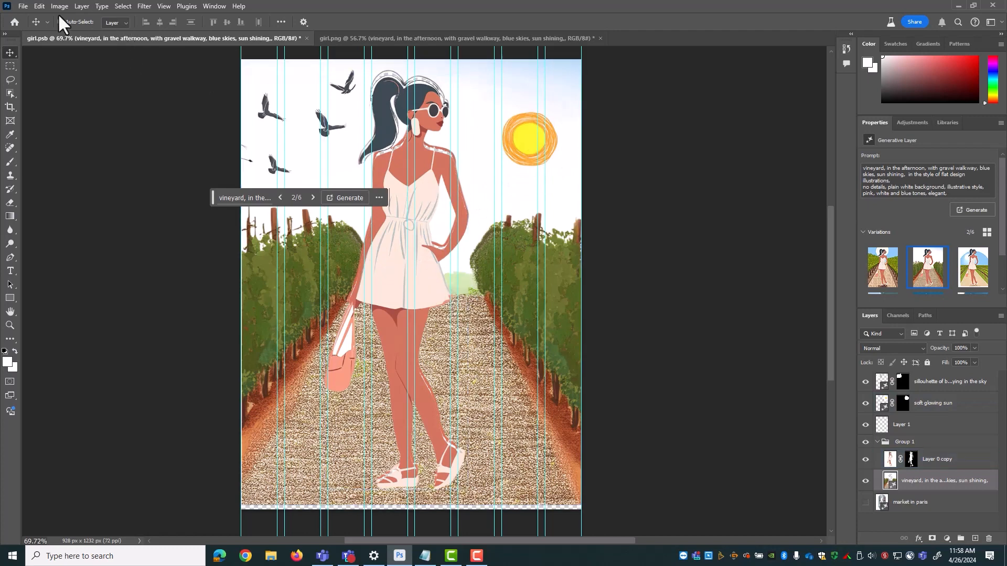
- Set both the line color and the panel color of the hover layer bounds to Green in the guides preferences
left_click(34, 8)
mouse_move(49, 463)
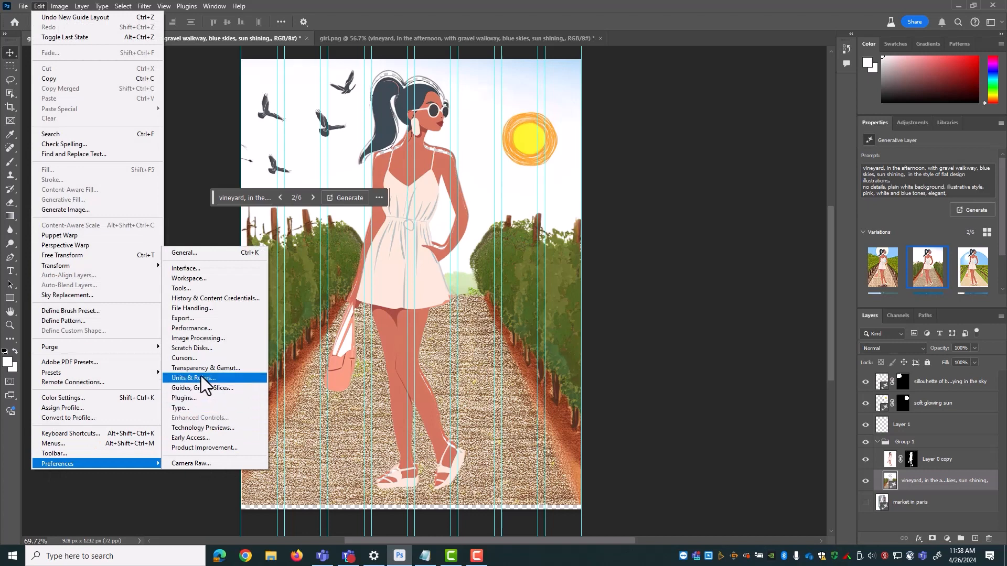
left_click(195, 388)
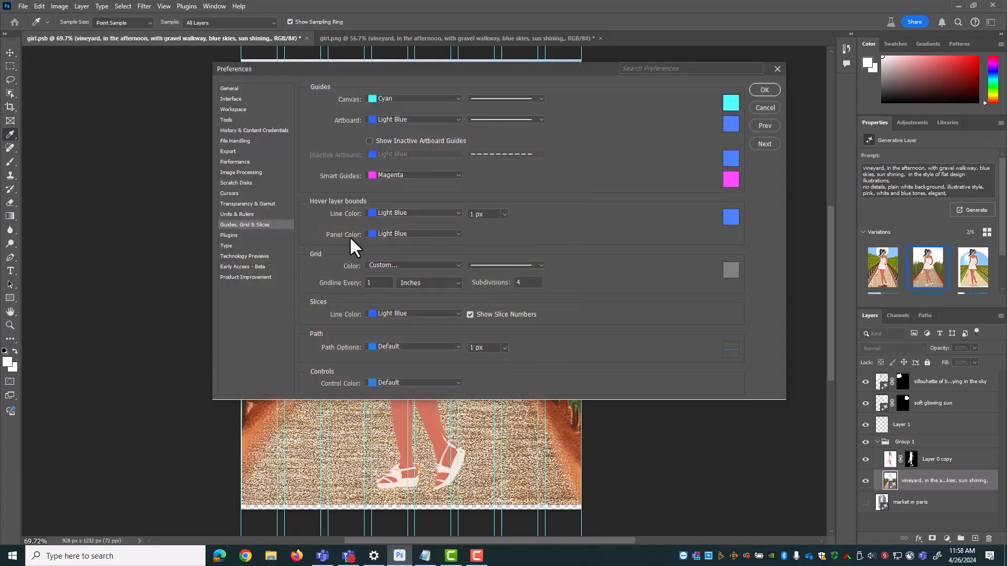
left_click(390, 215)
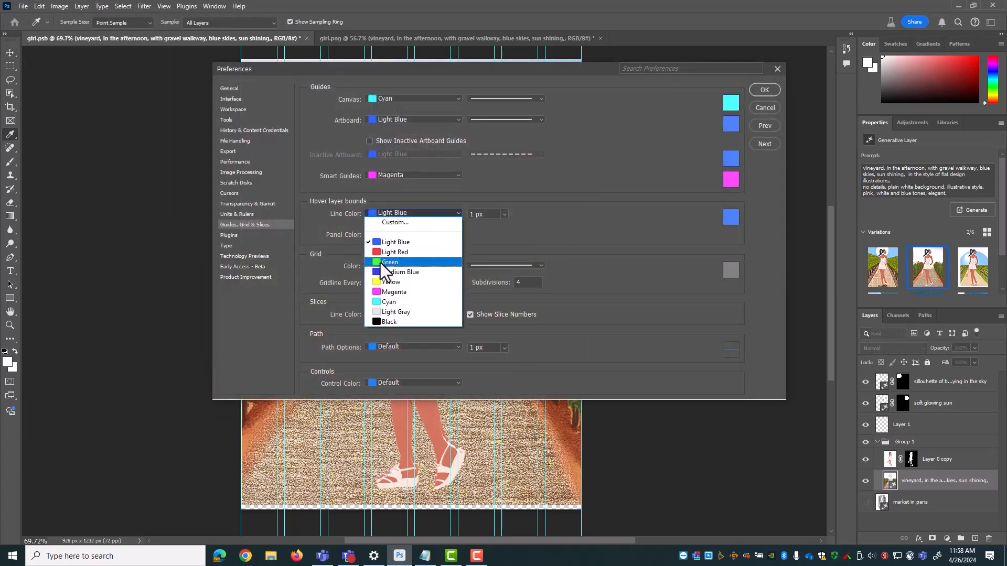
left_click(380, 263)
left_click(403, 233)
left_click(386, 270)
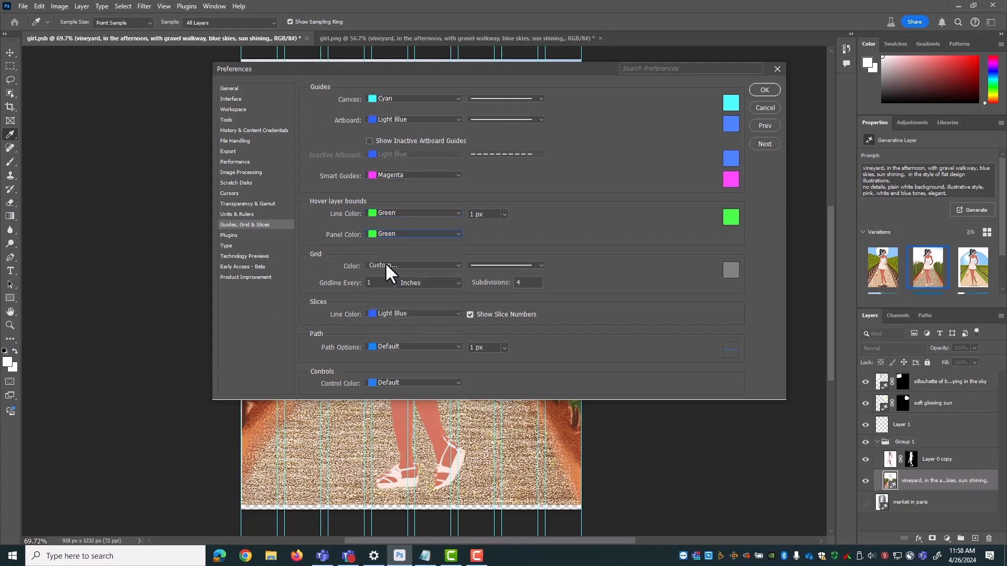
- Set the hover layer bounds line width to 3 px, apply the preferences and return to the Move tool
left_click(504, 214)
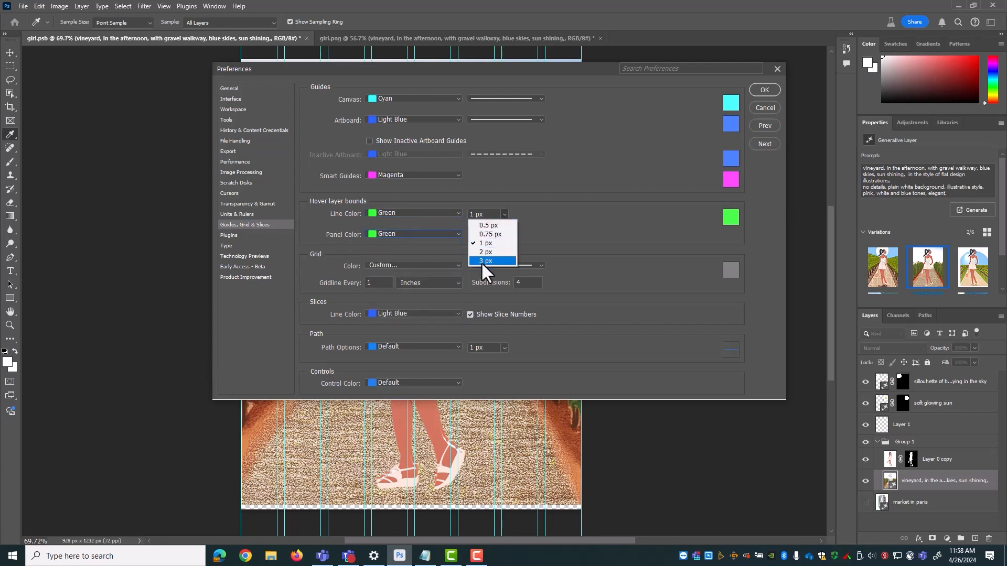
left_click(481, 262)
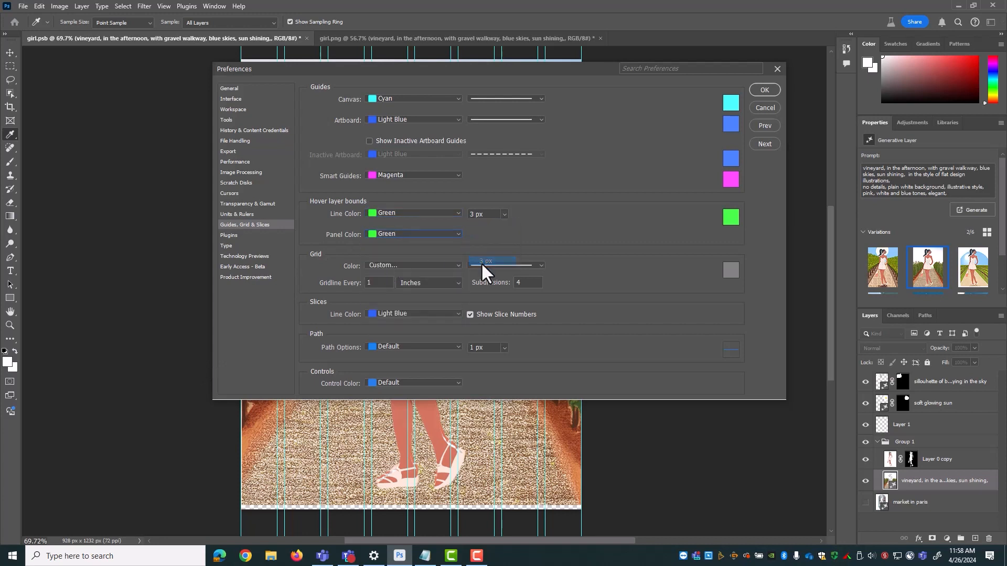
left_click(765, 90)
key("v")
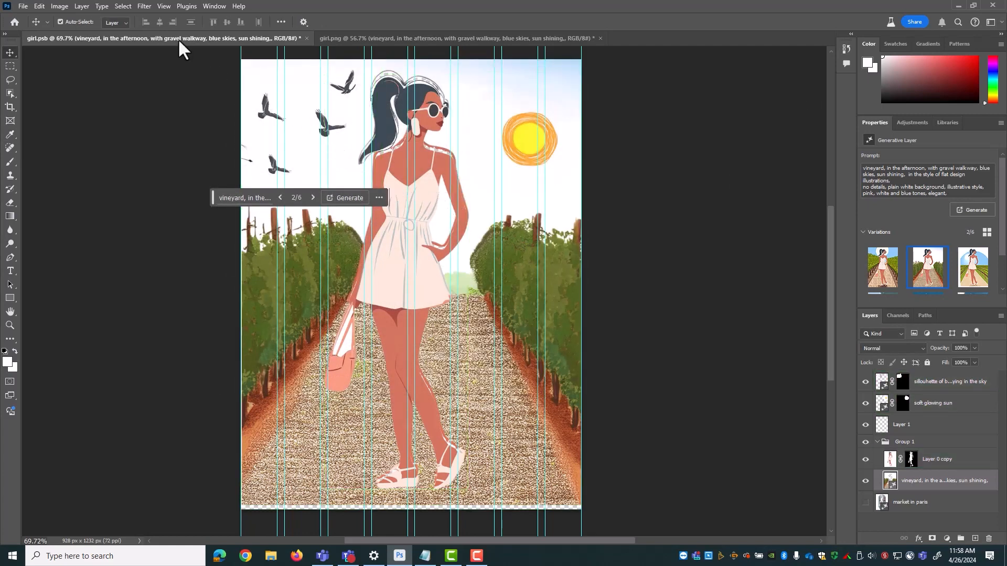
- Clear all column guides from the canvas
left_click(165, 5)
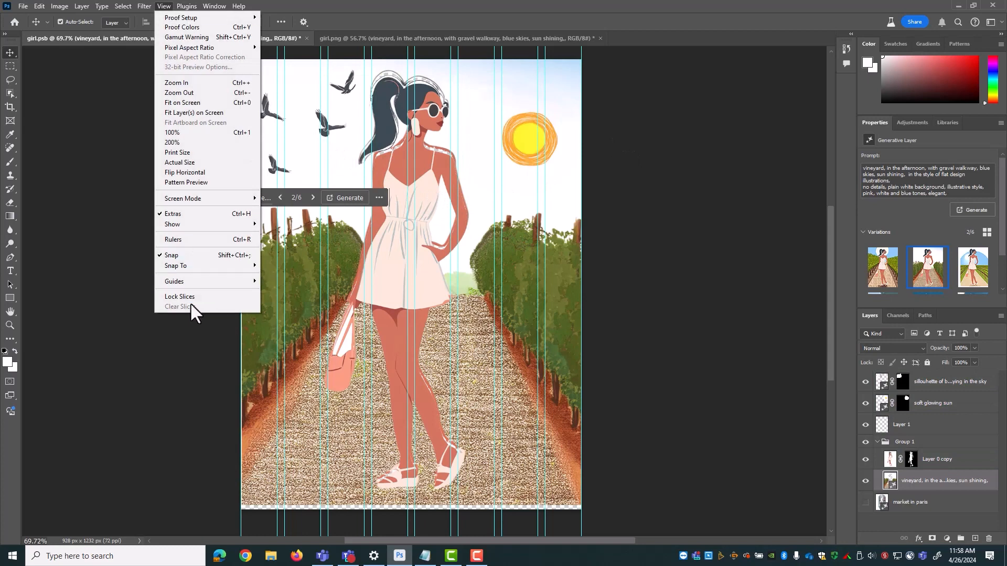
mouse_move(185, 283)
left_click(291, 301)
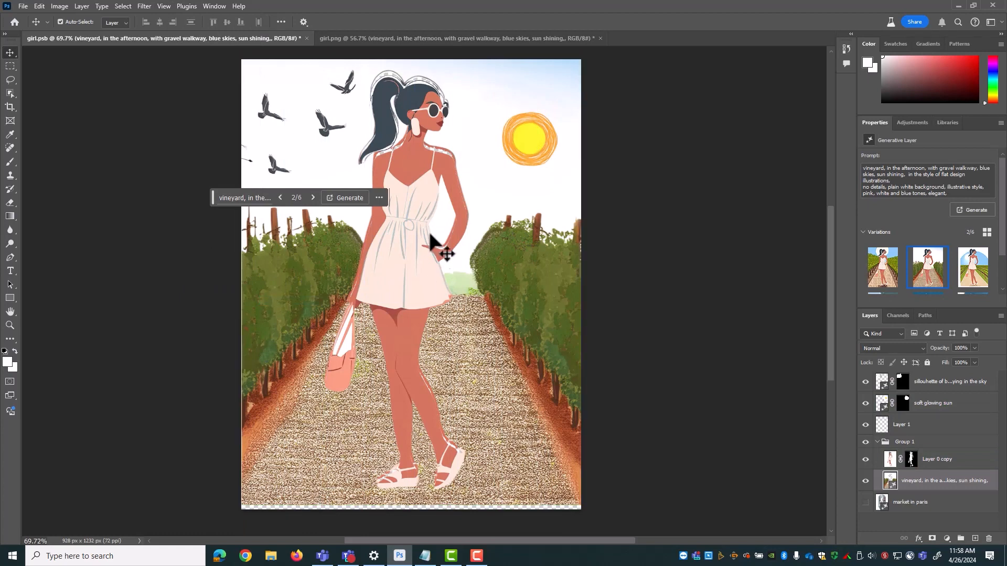
- Shift the vineyard background layer back to cover the canvas's lower edge, and select the woman, the sun and the woman again on the canvas
left_click_drag(434, 241, 428, 238)
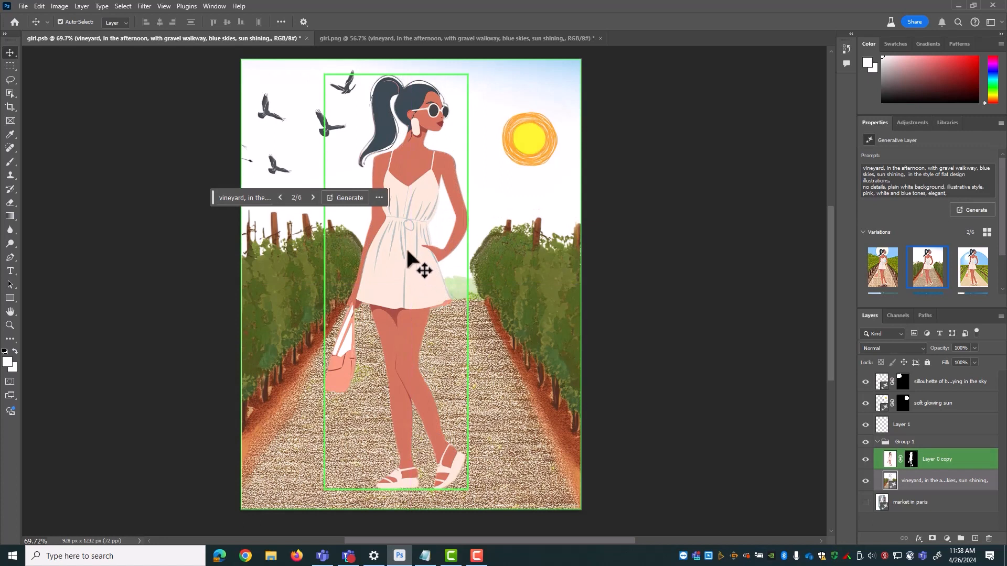
left_click(396, 286)
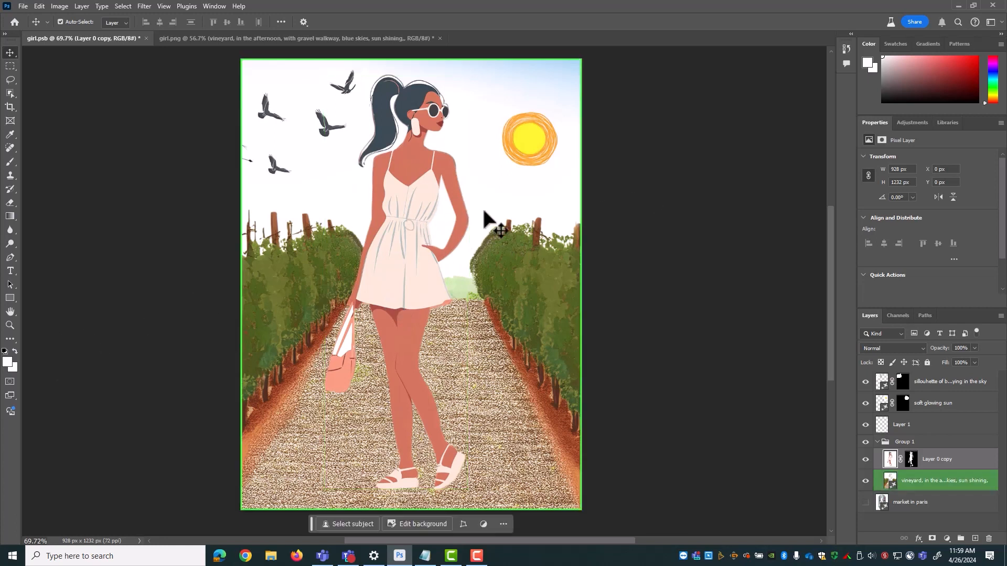
left_click(530, 166)
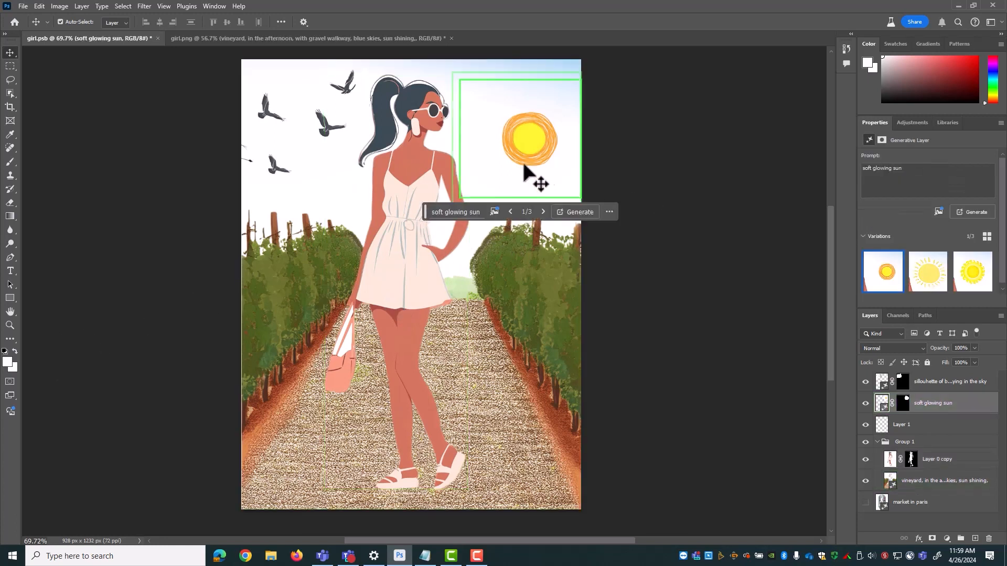
left_click(410, 185)
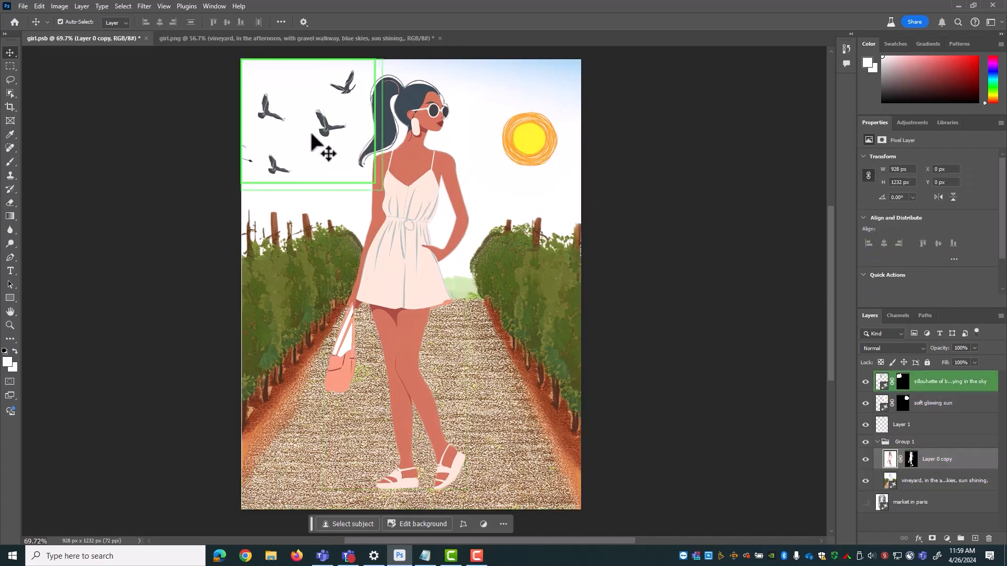